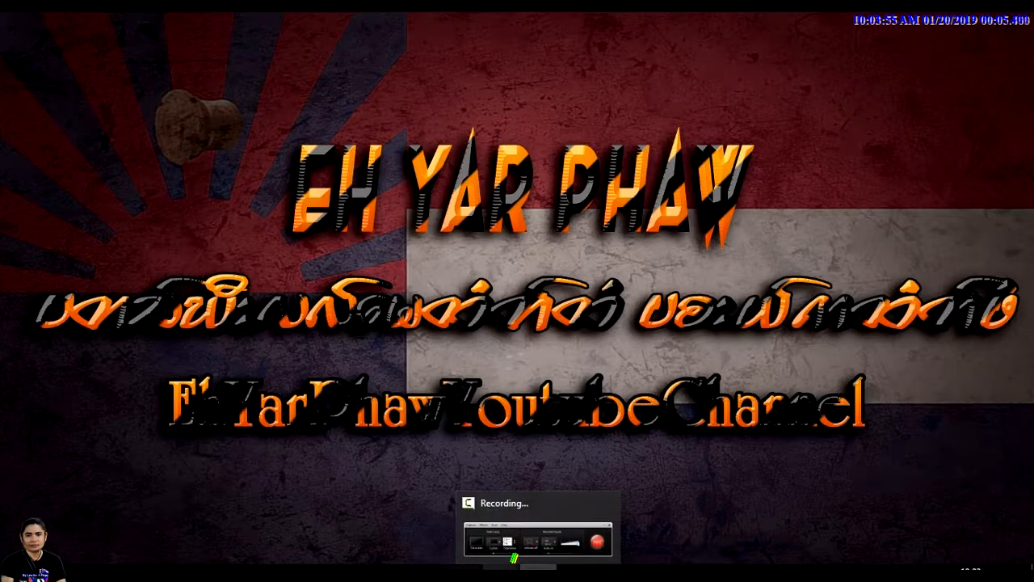
- Switch to Photoshop and create a new document from the Landscape, 5 x 7 preset at 300 ppi
click(389, 567)
click(41, 21)
click(85, 38)
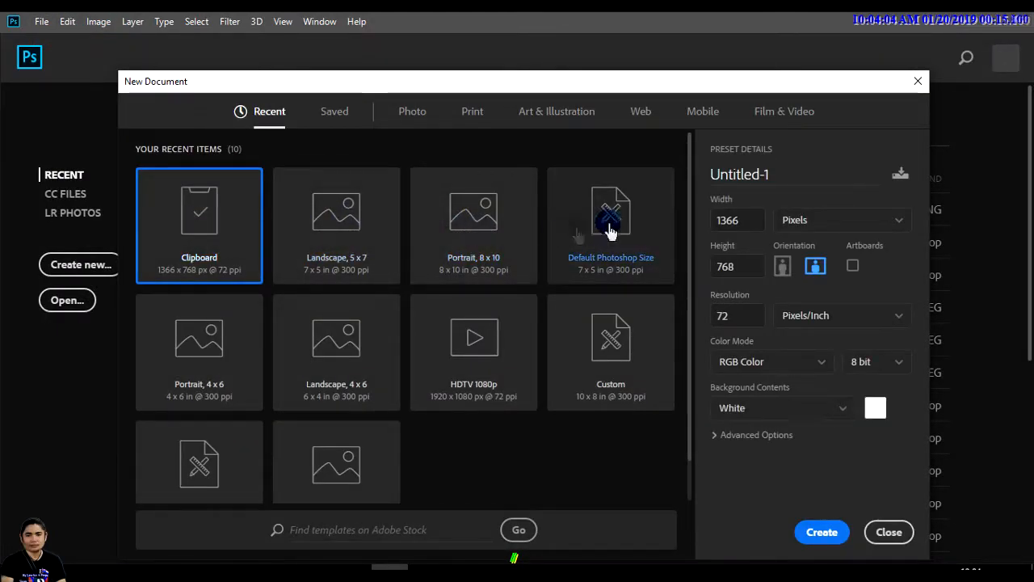
click(333, 226)
click(828, 533)
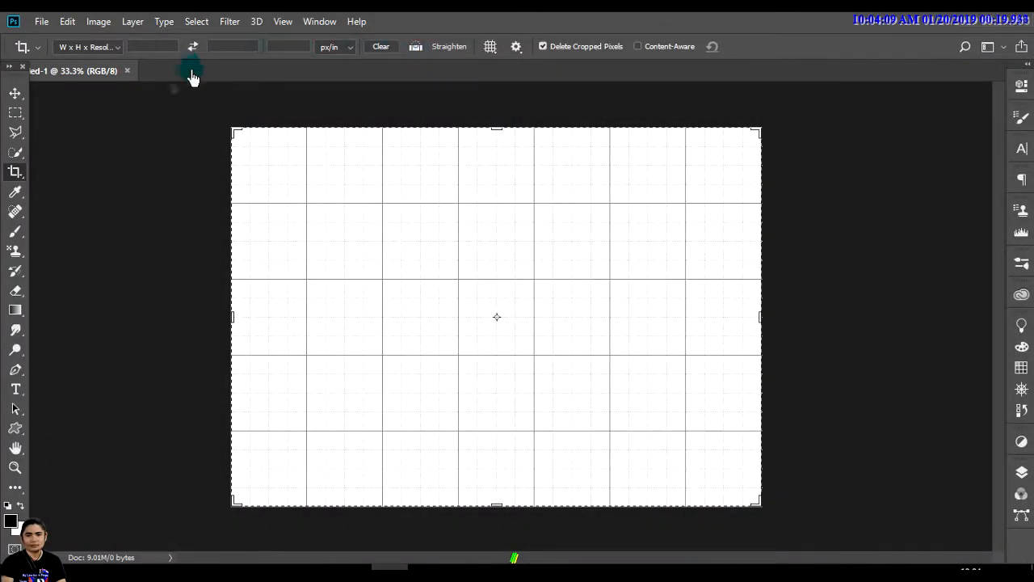
- Crop the blank canvas to a portrait-shaped page about half its width and hide the grid extras
click(80, 48)
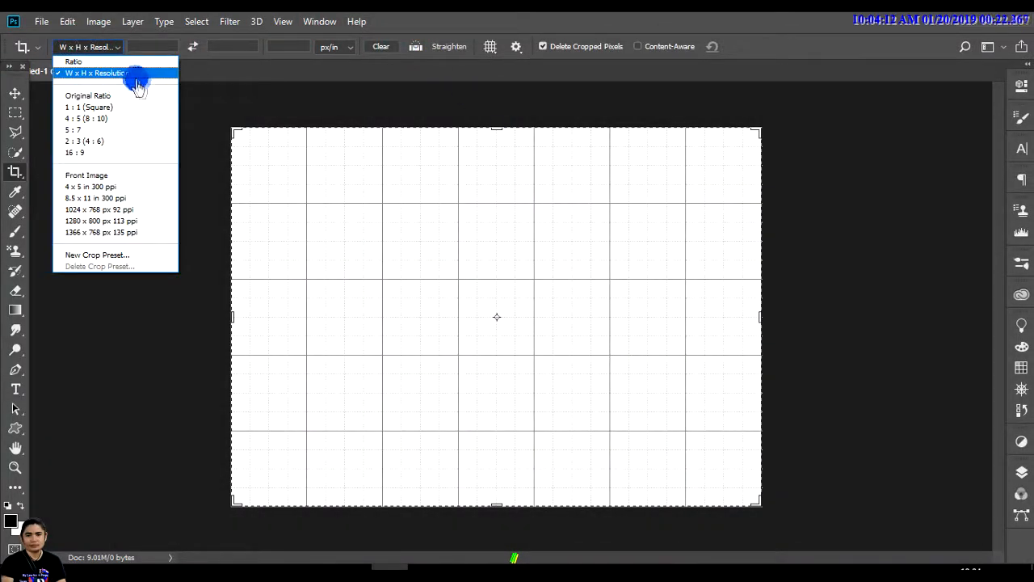
click(135, 76)
drag(233, 318, 361, 334)
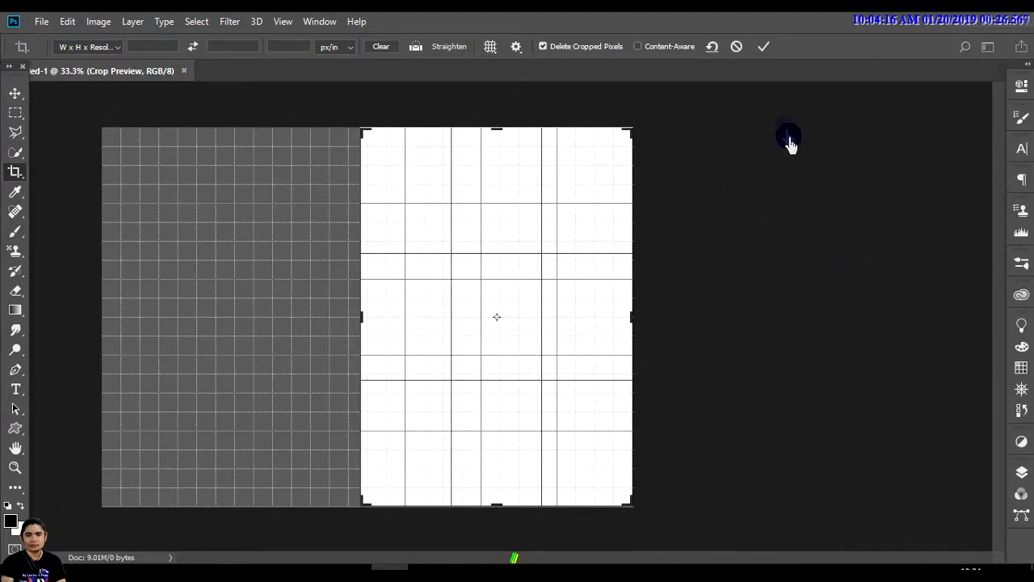
click(766, 47)
click(283, 22)
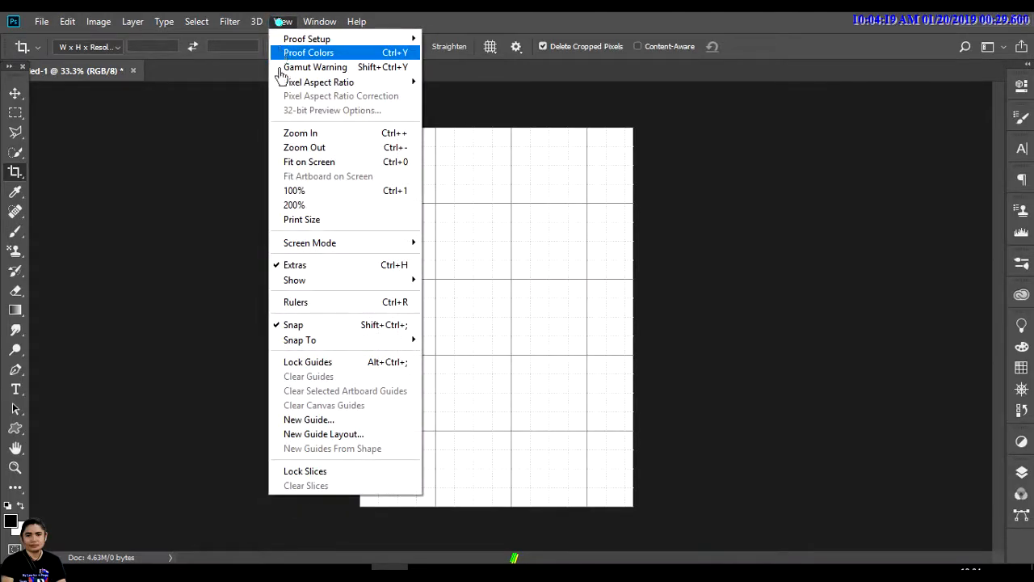
click(296, 265)
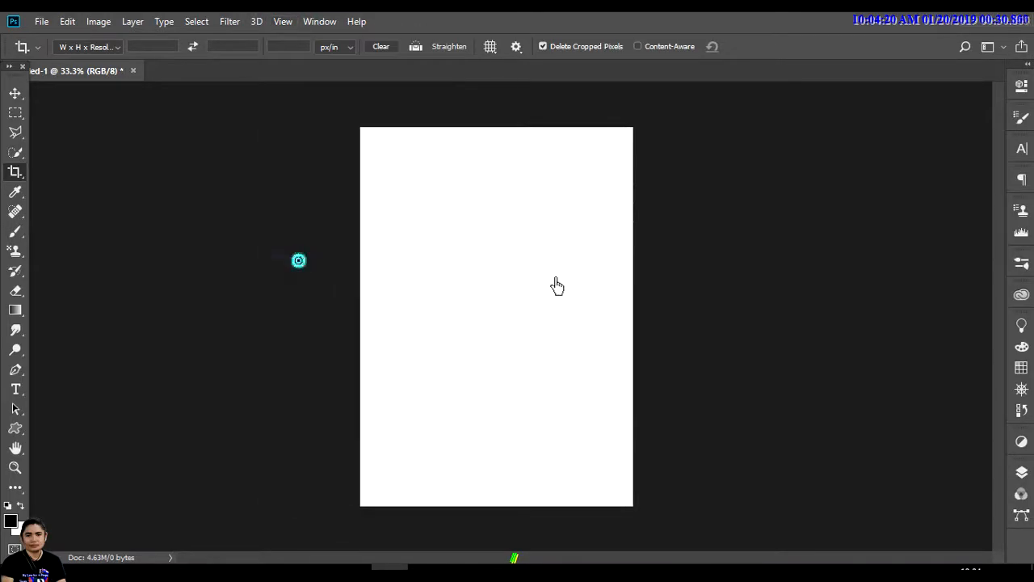
- Open the PSD file containing the collection of men's suit cut-outs
click(40, 22)
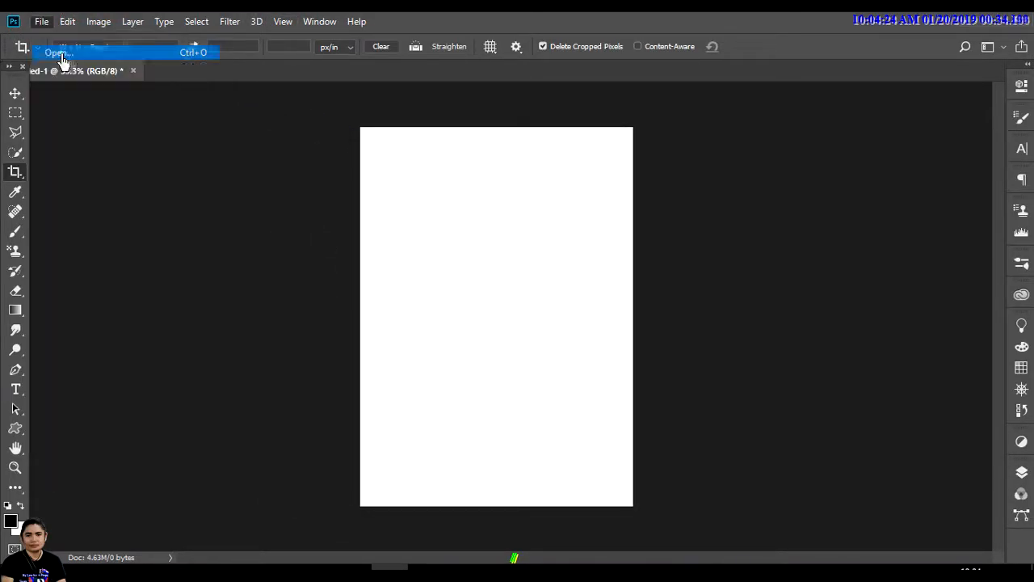
click(60, 52)
click(321, 156)
click(895, 533)
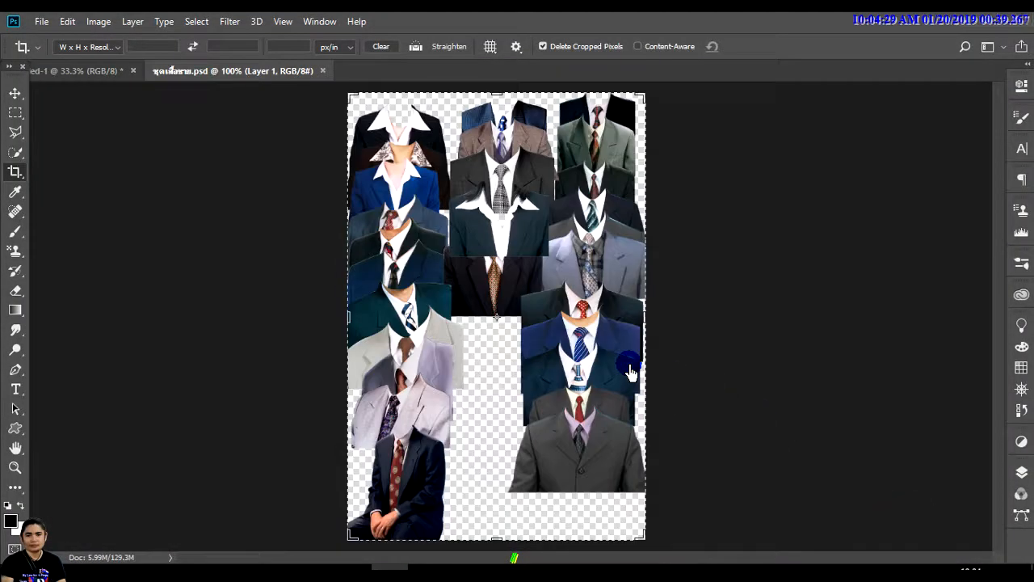
- Move the navy suit with the blue striped tie from the suit collection into the blank portrait document
click(14, 93)
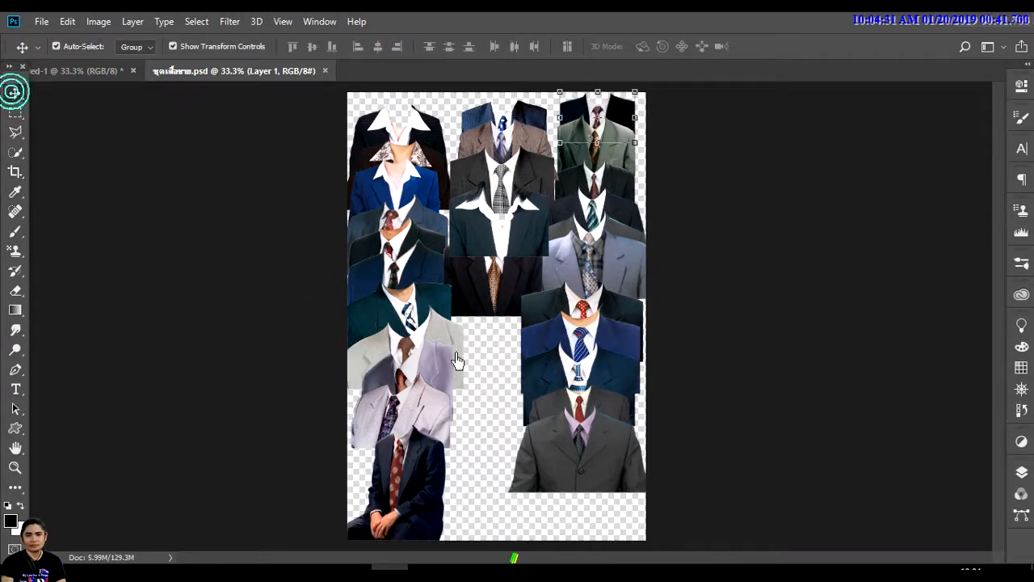
drag(600, 370, 429, 384)
click(582, 396)
- Free Transform the suit to about 236% so it spans the page width at the bottom, and stretch it slightly taller
click(67, 21)
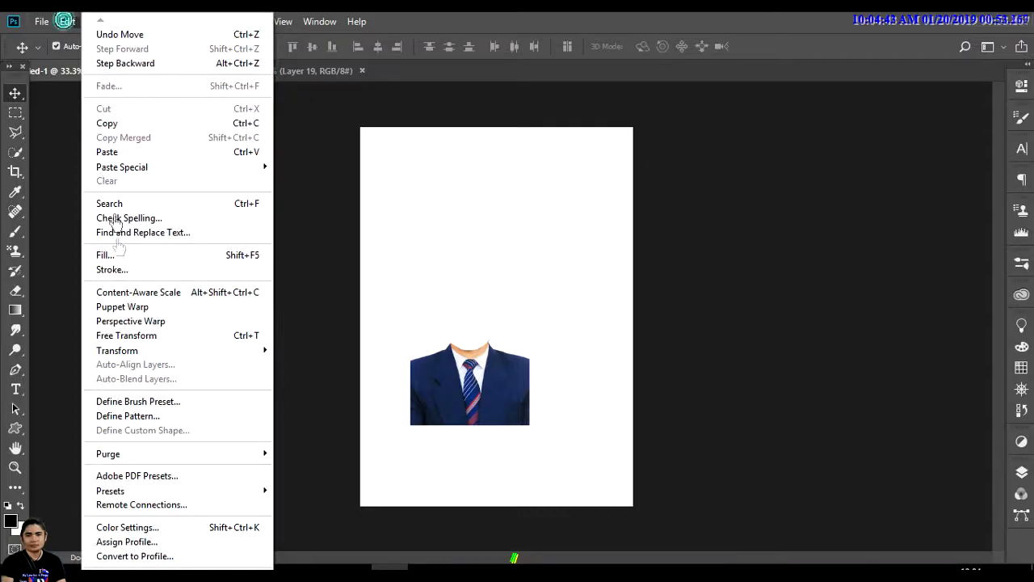
click(146, 334)
mouse_move(529, 424)
mouse_down()
mouse_move(605, 484)
mouse_move(522, 427)
mouse_move(532, 438)
mouse_up()
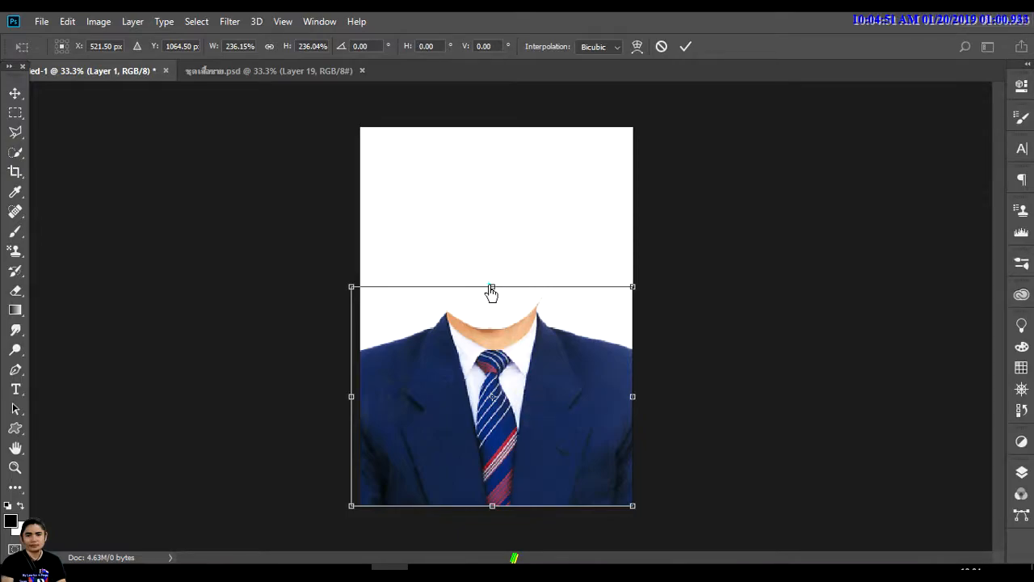
drag(491, 287, 490, 280)
click(685, 46)
- Open the portrait photo "yar 3"
click(45, 21)
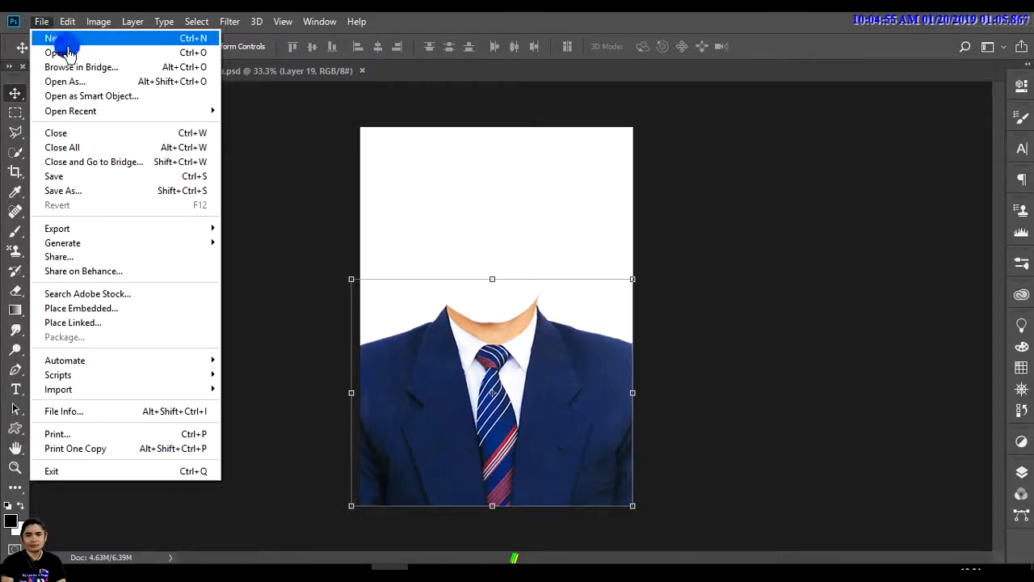
click(65, 52)
click(241, 125)
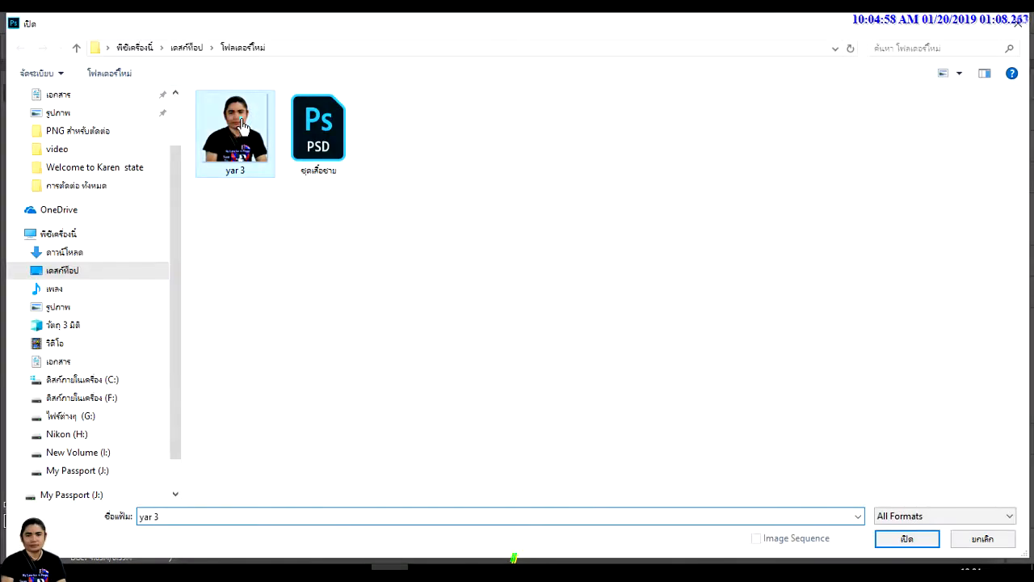
click(906, 540)
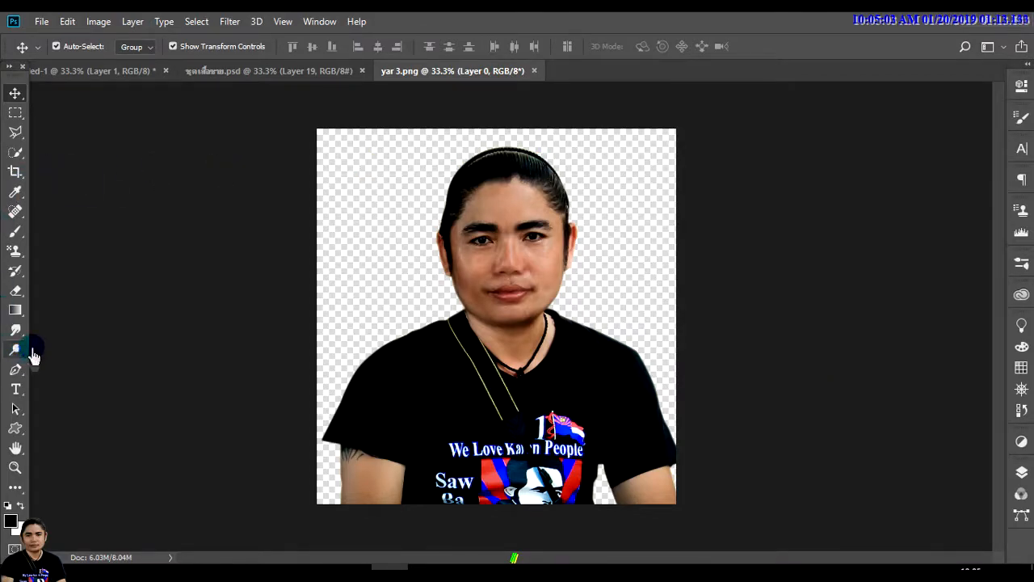
- Outline the man's head with the Polygonal Lasso, following the jawline just below the chin and looping around the hair
click(14, 156)
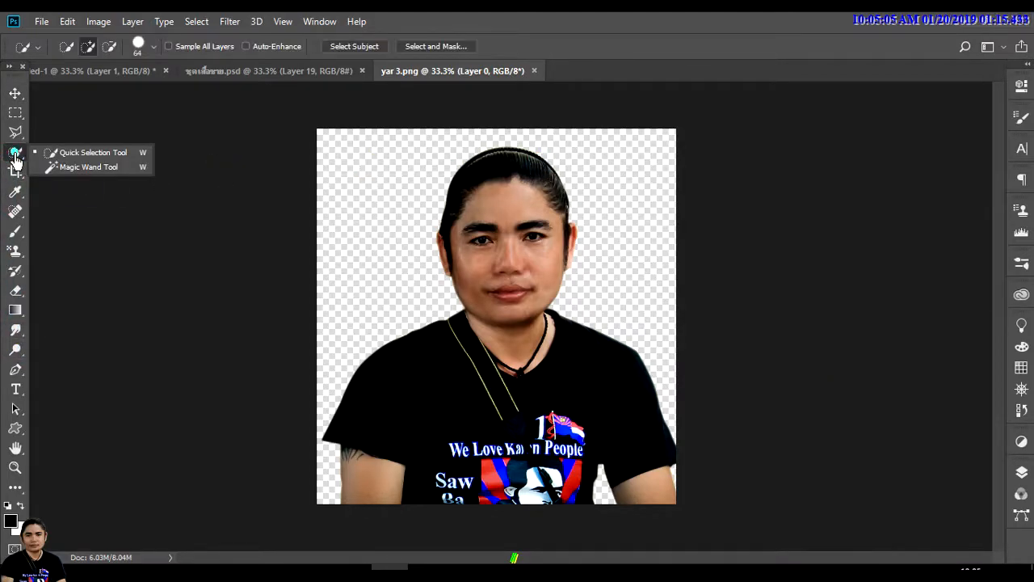
click(15, 132)
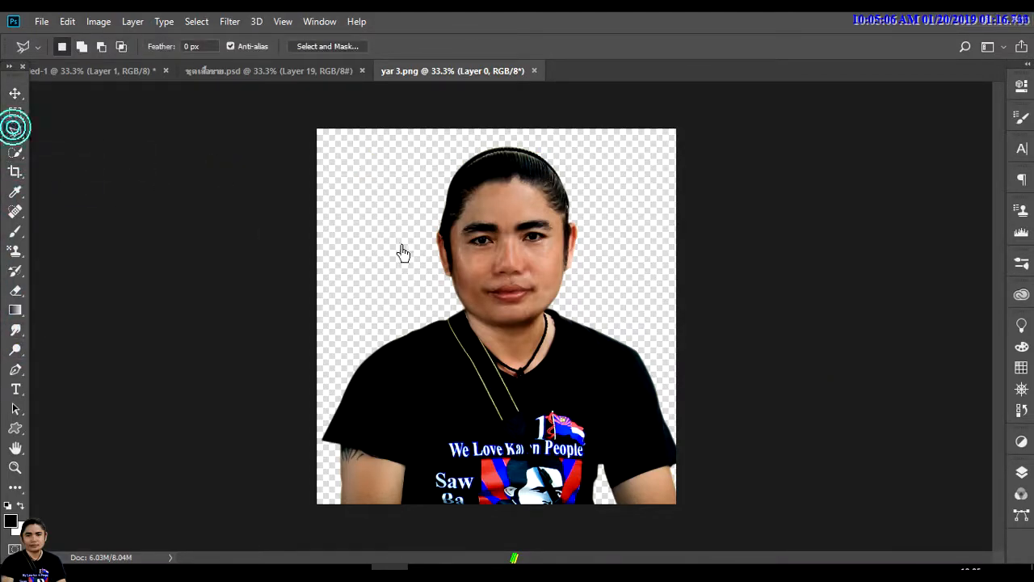
click(464, 308)
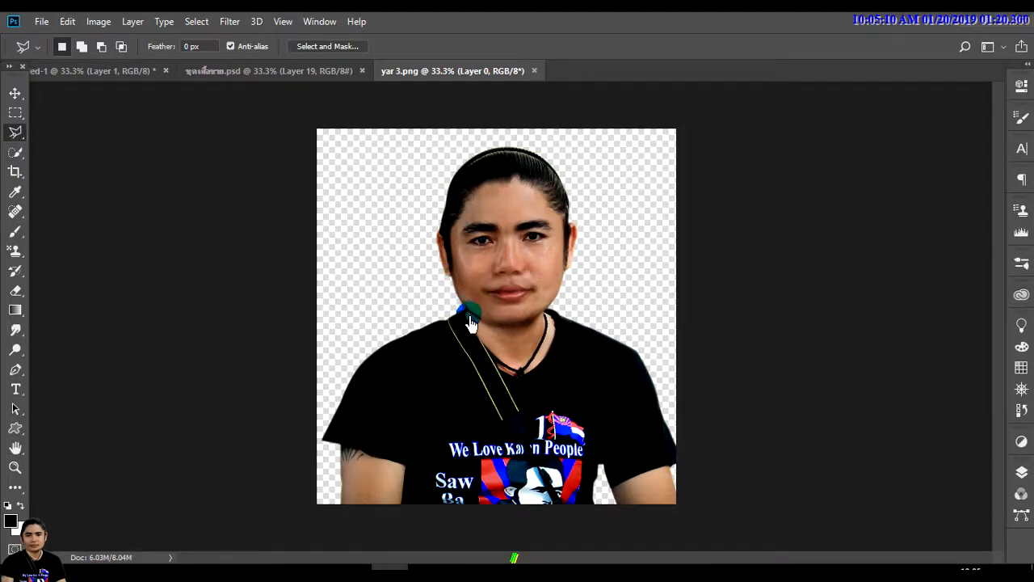
click(515, 347)
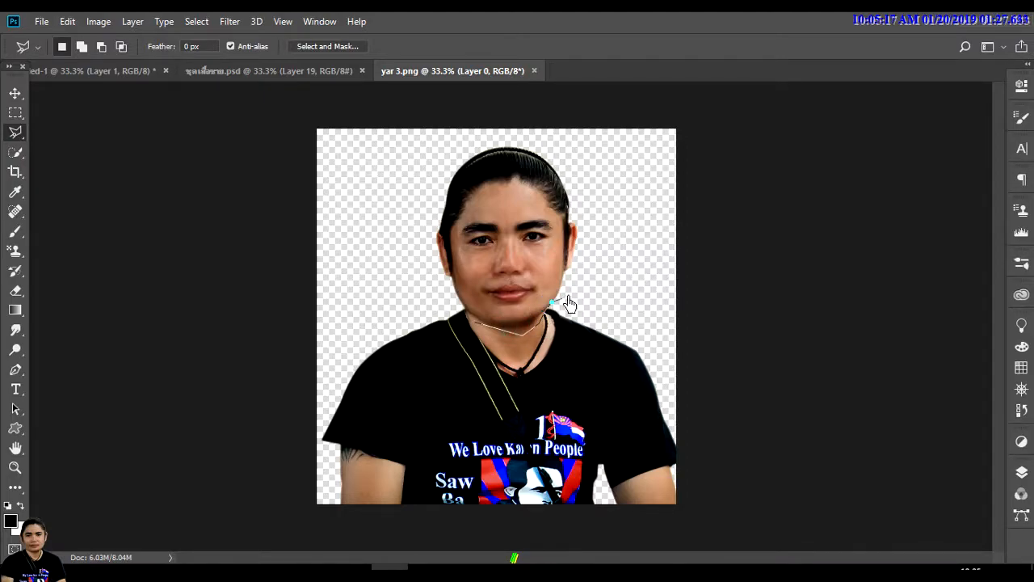
click(542, 145)
click(466, 138)
click(409, 170)
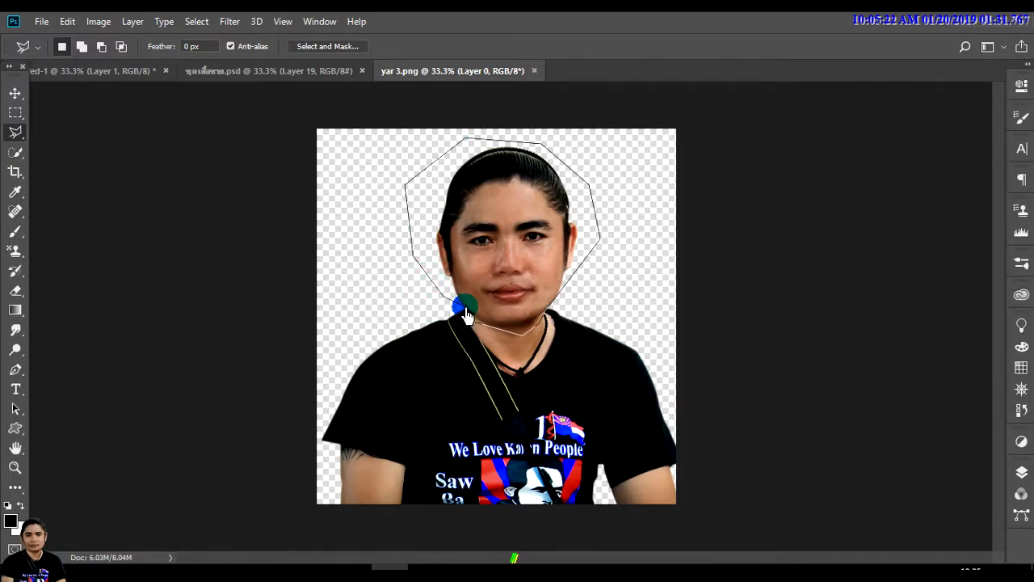
click(476, 325)
- Move the selected head into the suit document above the collar and rotate it about 2.16° clockwise
click(15, 93)
mouse_move(496, 214)
mouse_down()
mouse_move(315, 63)
mouse_move(291, 79)
mouse_move(135, 78)
mouse_move(496, 223)
mouse_move(496, 167)
mouse_move(494, 194)
mouse_move(483, 190)
mouse_move(500, 201)
mouse_up()
click(576, 134)
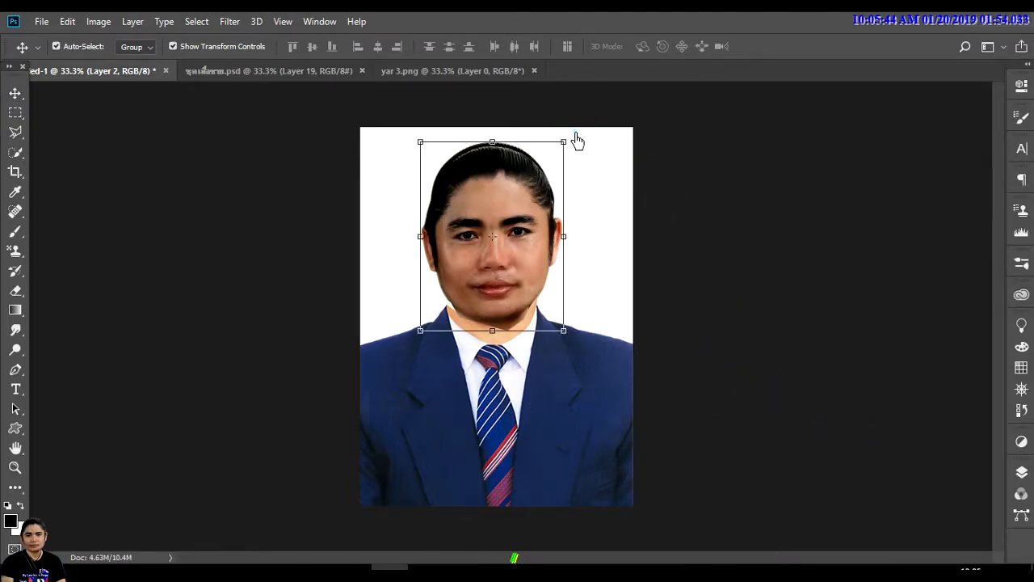
drag(576, 134, 576, 143)
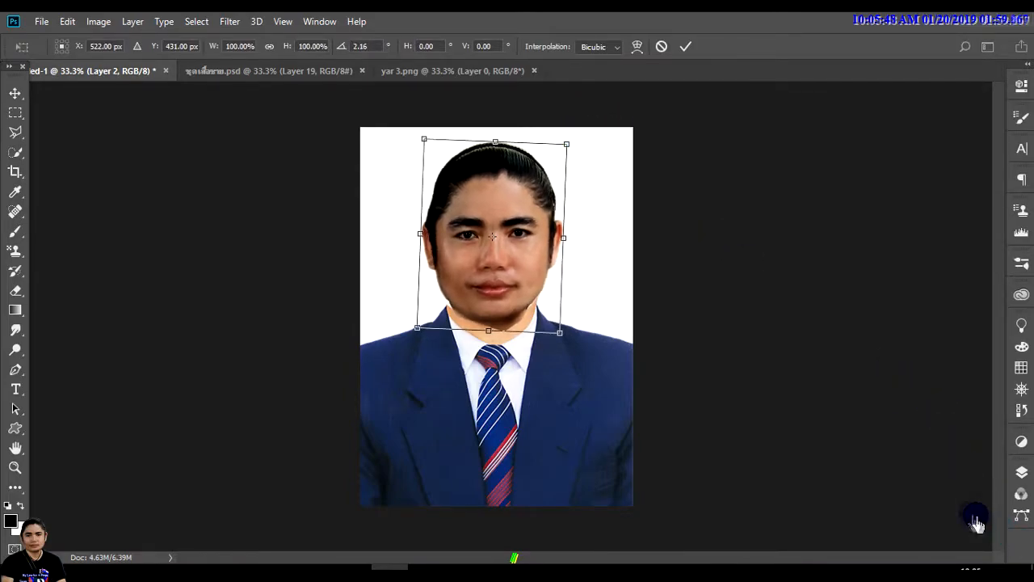
click(685, 46)
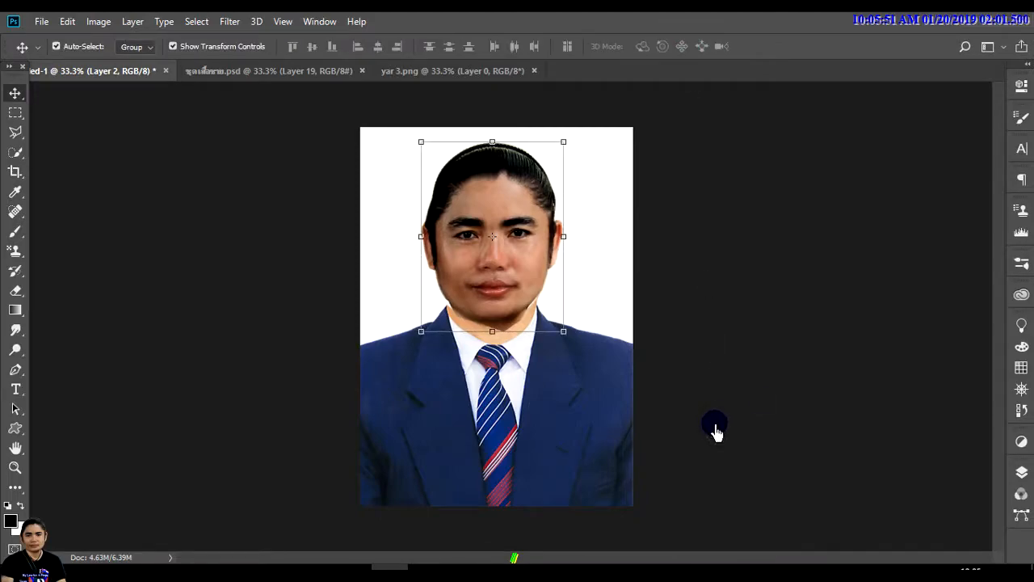
- Nudge the head slightly down onto the suit's neck and deselect the layer
key(Down)
key(Down)
key(Down)
key(Down)
key(Up)
click(850, 472)
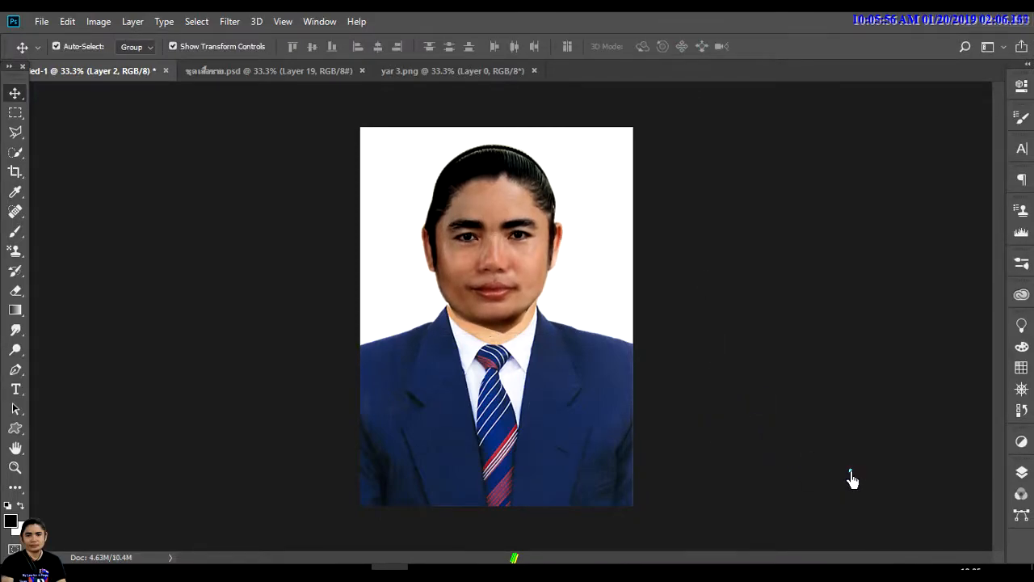
click(599, 241)
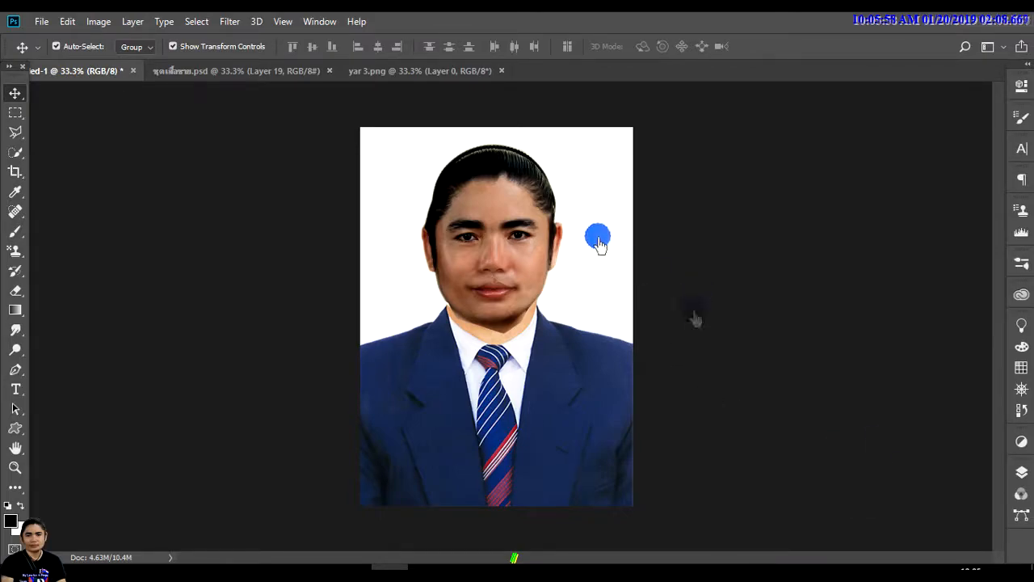
- Move the suit layer (Layer 1) above the head layer (Layer 2) in the layer stack
click(1025, 432)
click(1023, 474)
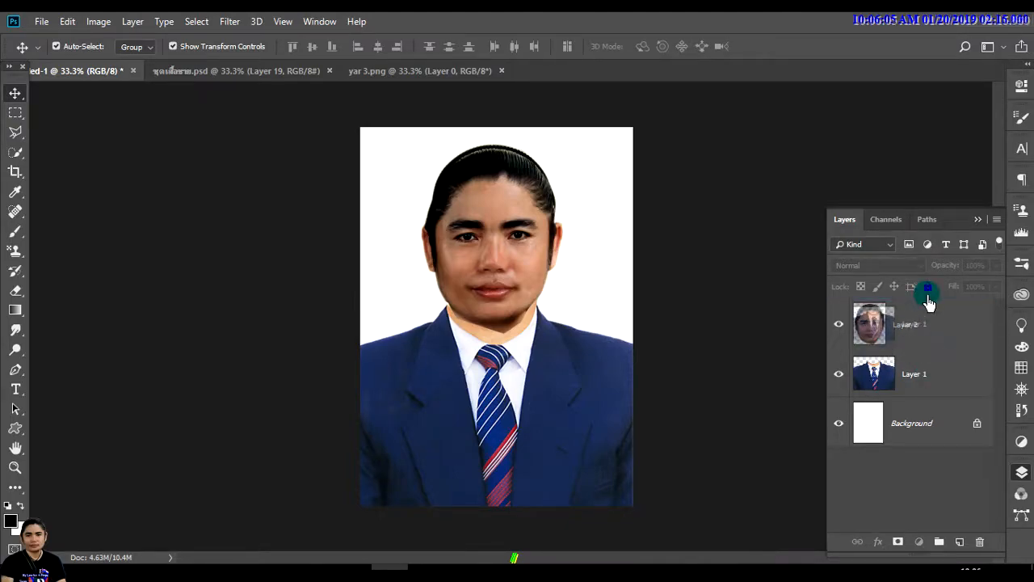
click(942, 356)
drag(918, 398, 937, 332)
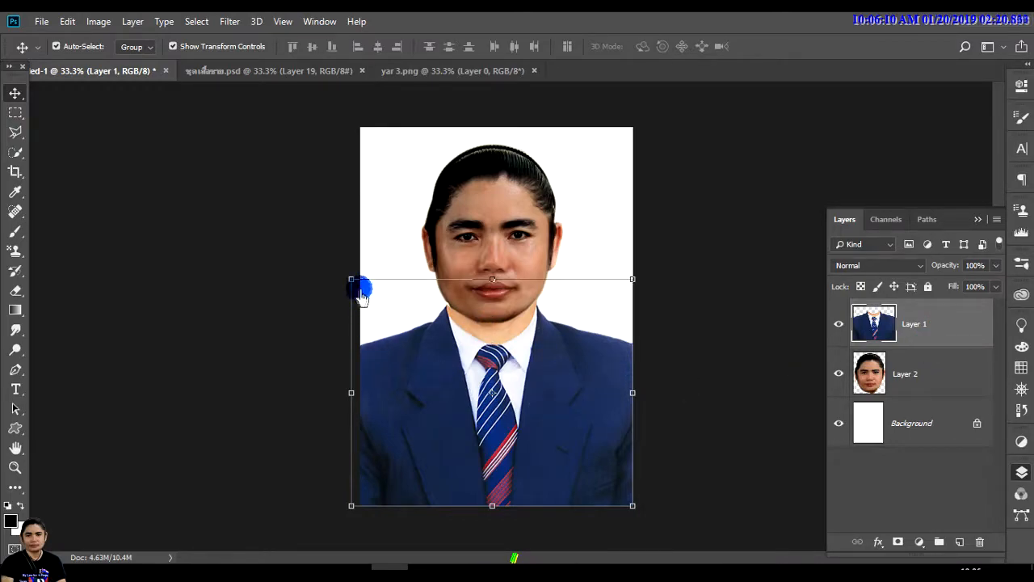
- Narrow the suit layer to about 98.93% width and nudge it to X 521.50 px, Y 1046.50 px beneath the head
drag(350, 395, 355, 407)
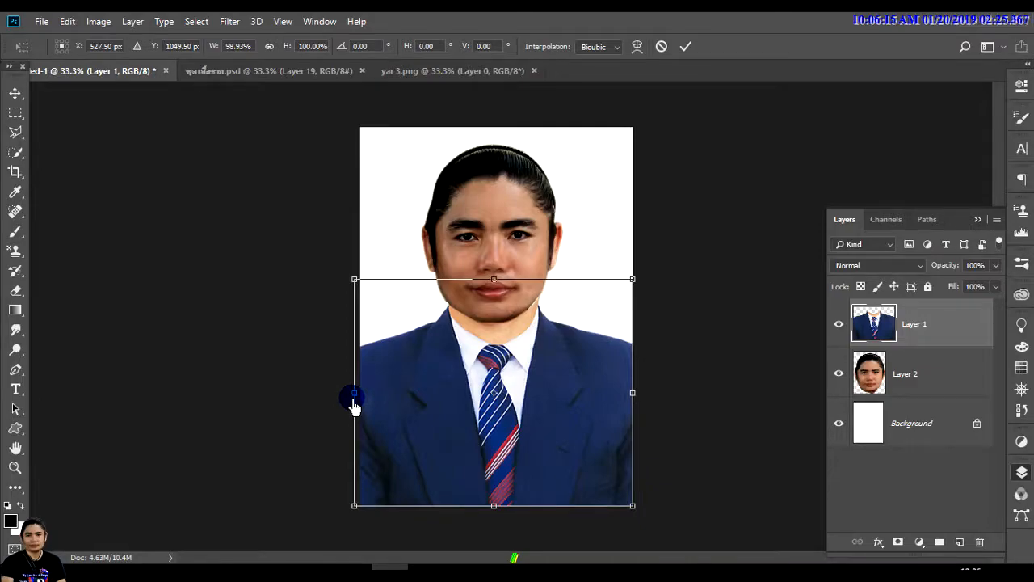
drag(633, 397, 631, 404)
key(Left)
key(Left)
key(Left)
key(Left)
key(Left)
key(Left)
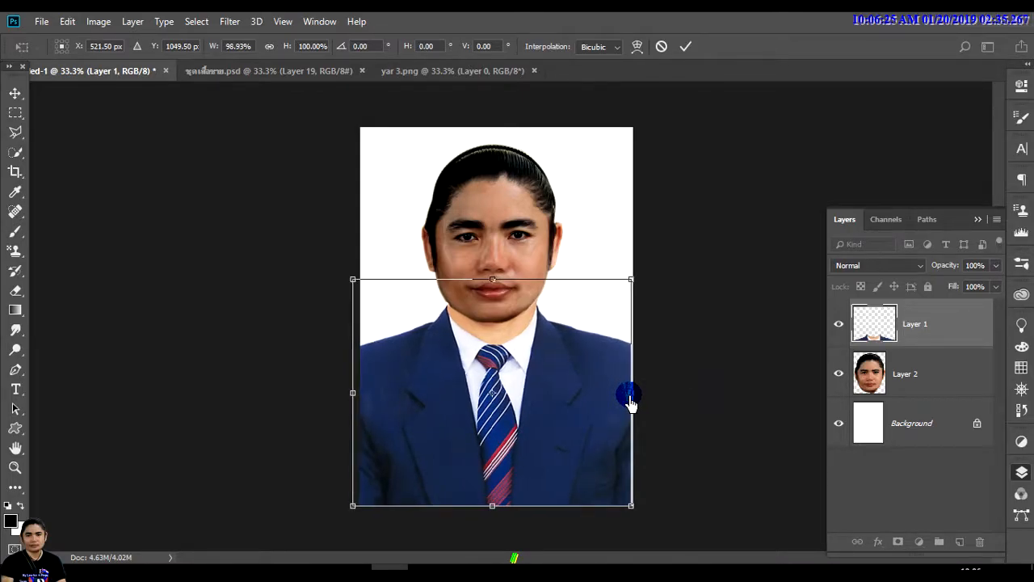
key(Right)
key(Right)
key(Right)
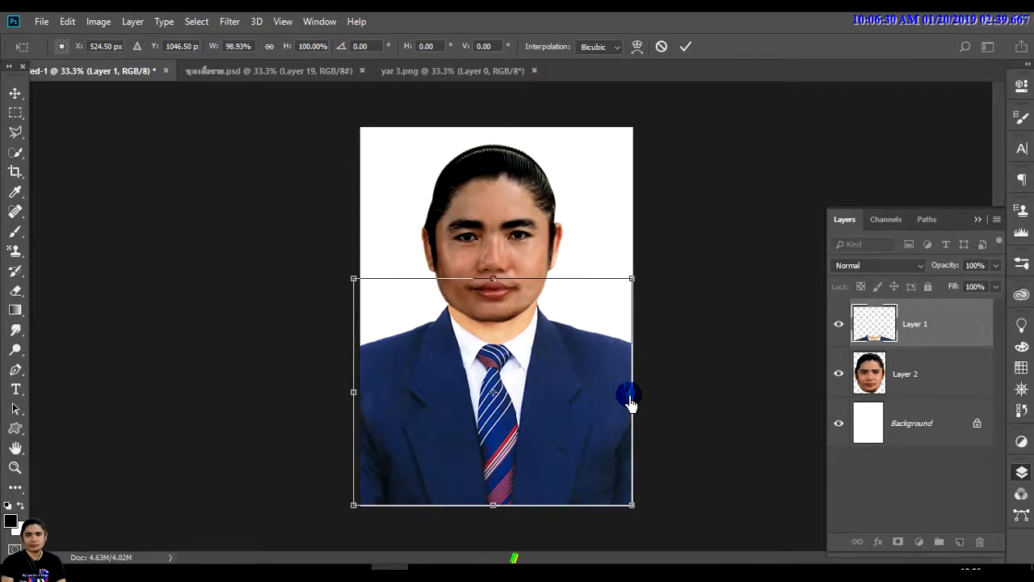
key(Right)
key(Right)
key(Right)
key(Left)
key(Left)
key(Left)
key(Left)
key(Left)
key(Left)
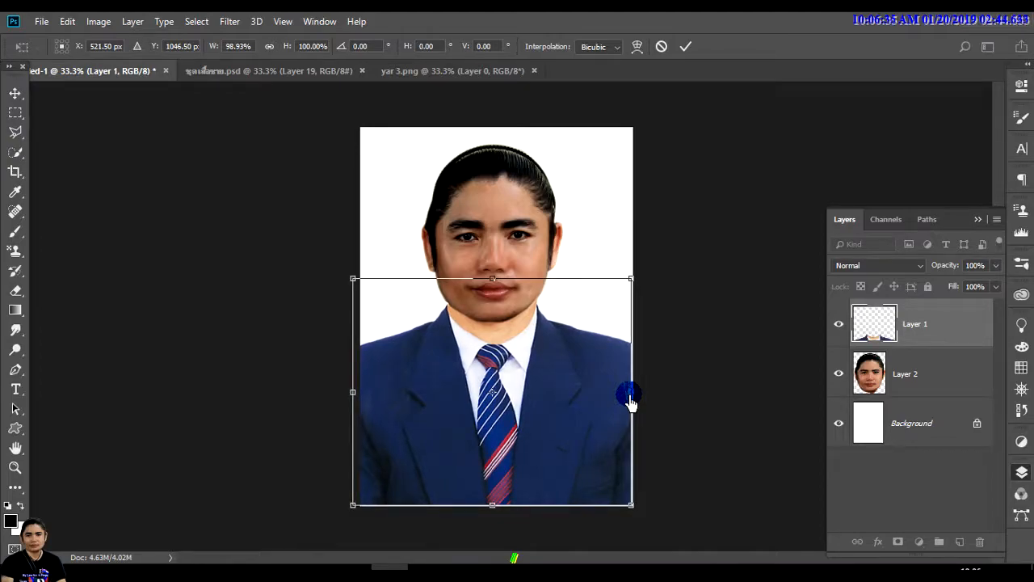
click(690, 50)
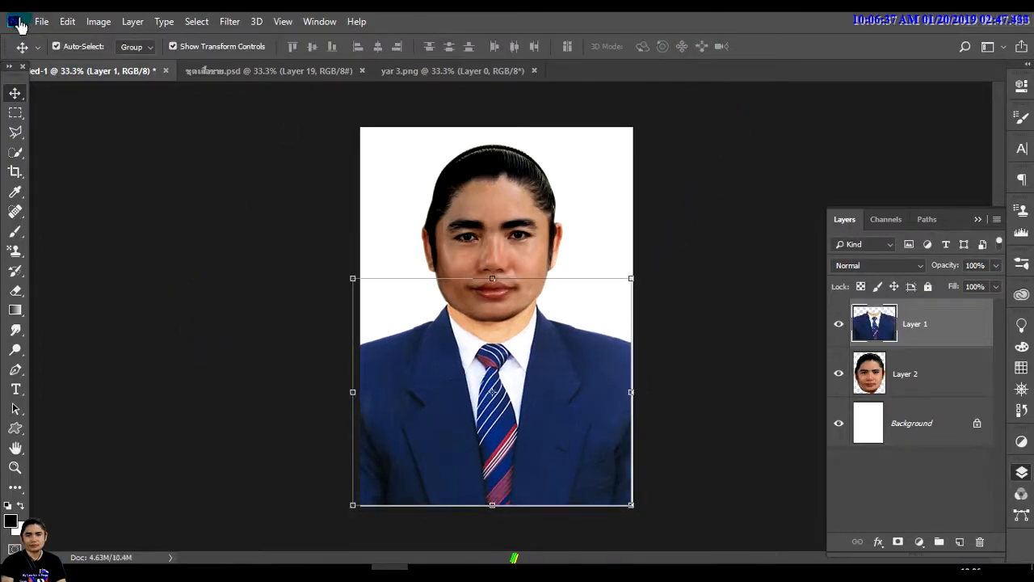
- Warp the suit layer (Layer 1) slightly by shifting the upper-left grid handle near the jaw, then apply the warp
click(65, 23)
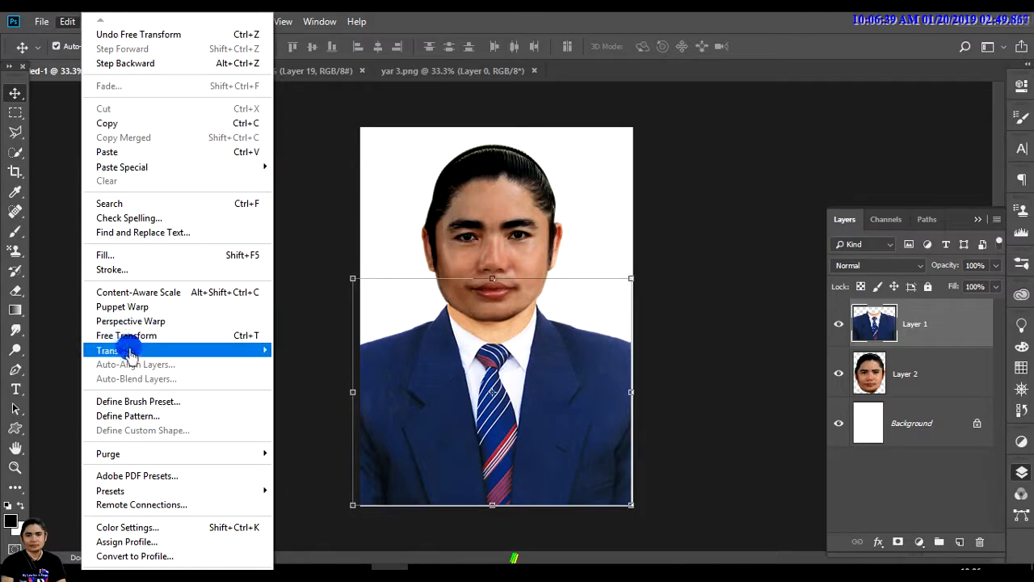
mouse_move(180, 350)
click(296, 444)
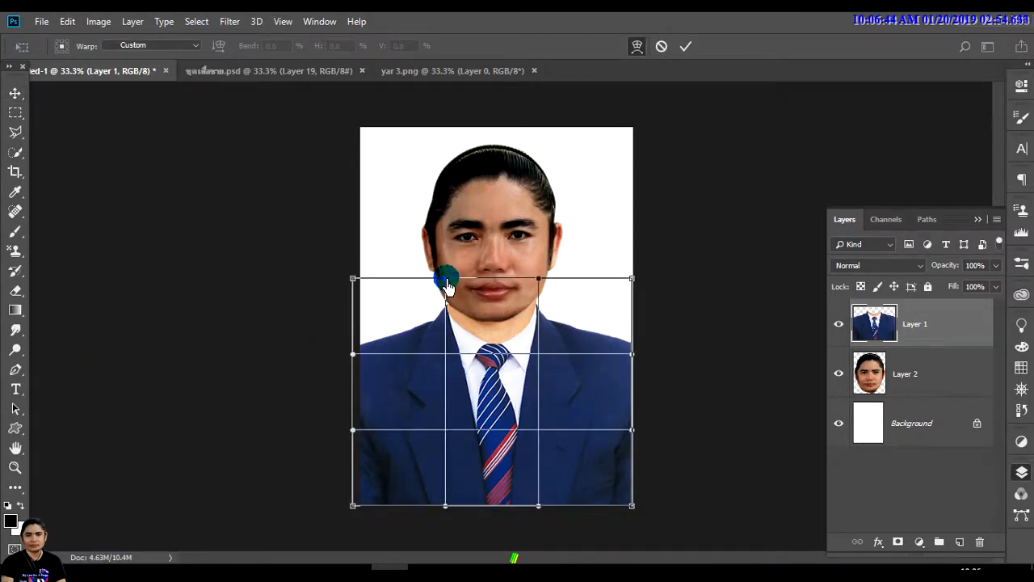
mouse_move(450, 286)
mouse_down()
mouse_move(438, 278)
mouse_move(448, 287)
mouse_up()
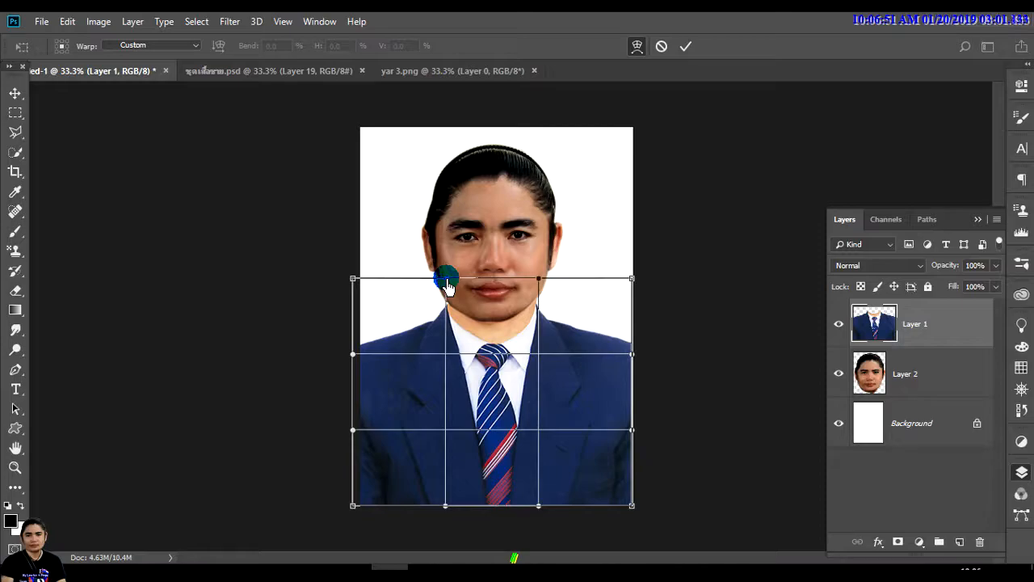
drag(449, 285, 448, 283)
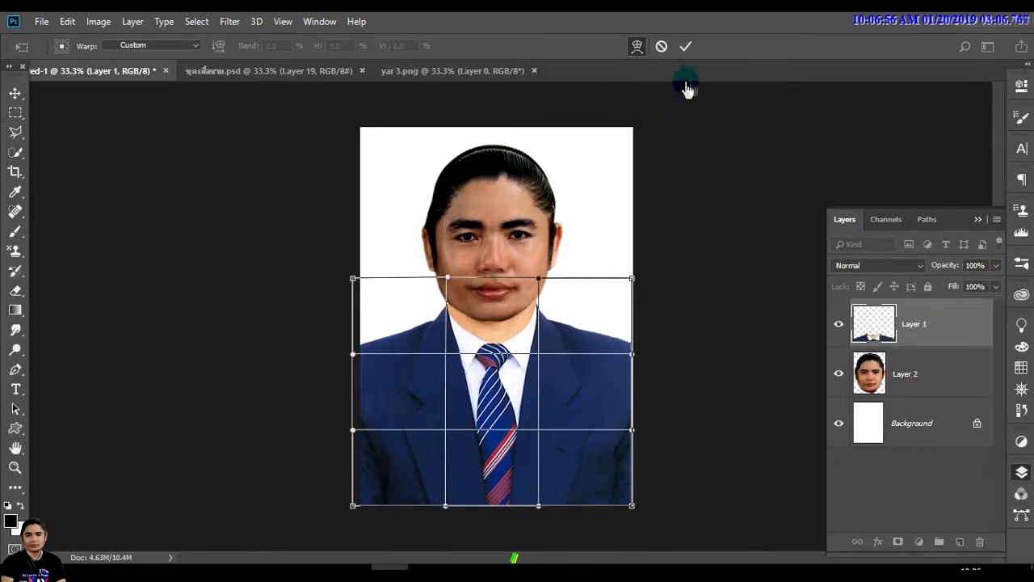
click(678, 46)
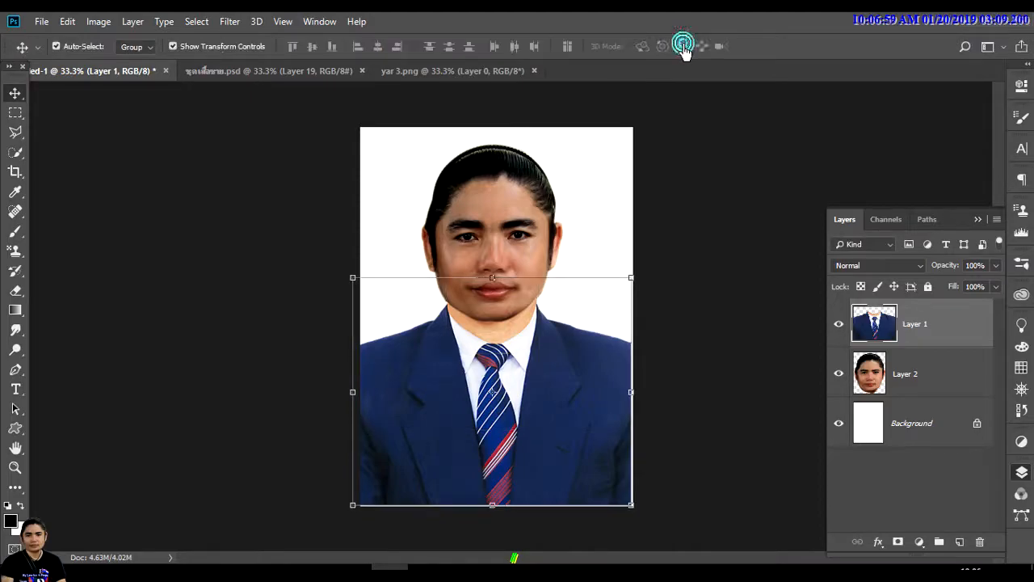
- Darken the suit layer with Levels: input levels 26, 0.84 and 244, and output white 194
click(97, 22)
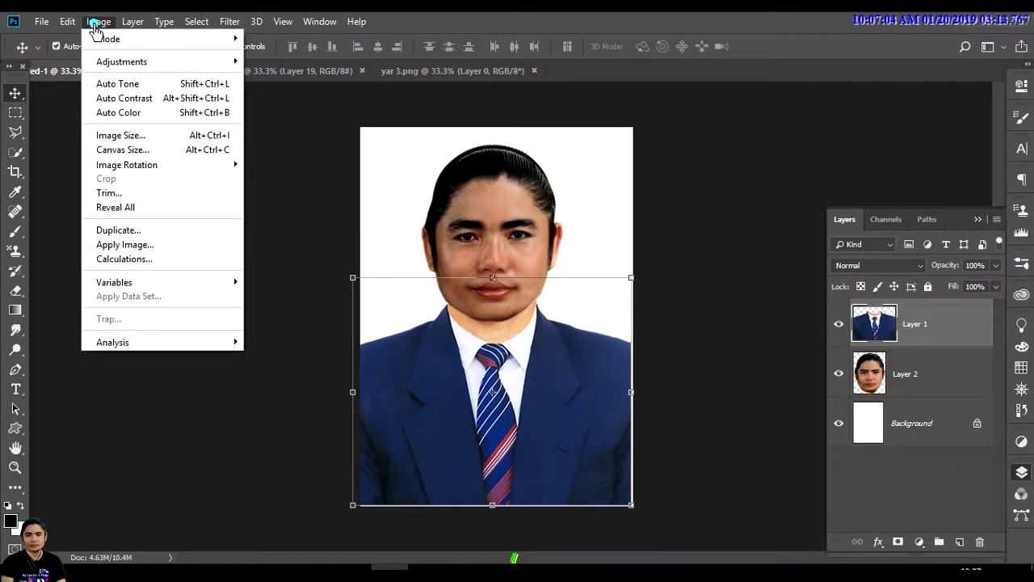
click(113, 61)
click(270, 75)
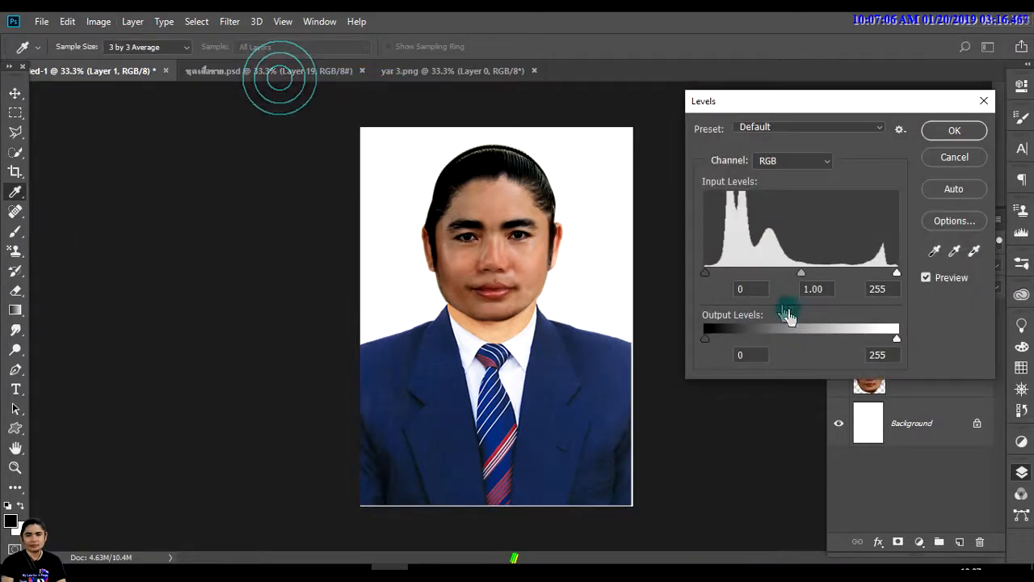
click(796, 276)
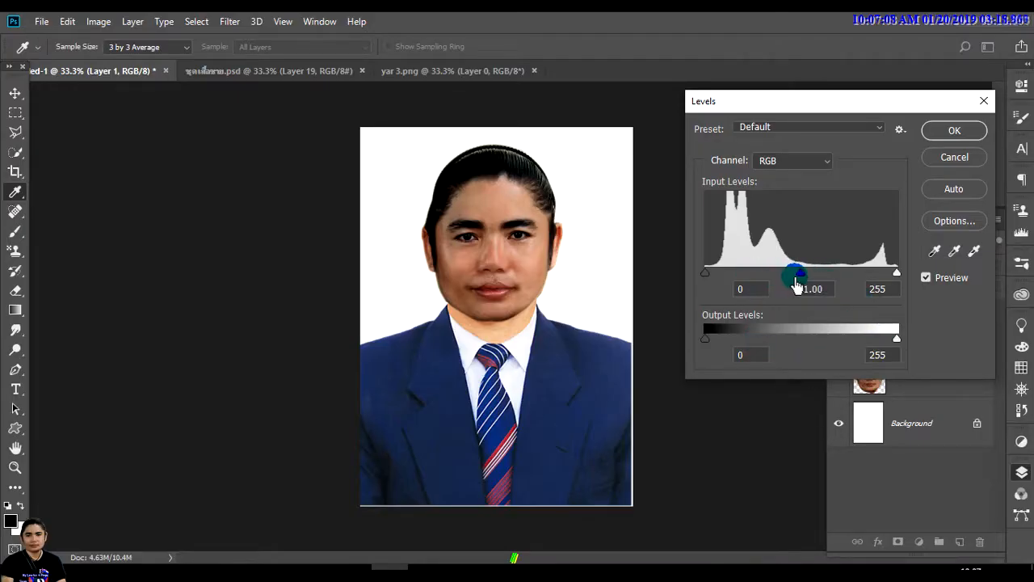
mouse_move(802, 277)
mouse_down()
mouse_move(827, 269)
mouse_move(784, 270)
mouse_move(814, 270)
mouse_up()
drag(895, 272, 884, 277)
drag(705, 271, 731, 282)
drag(889, 337, 818, 346)
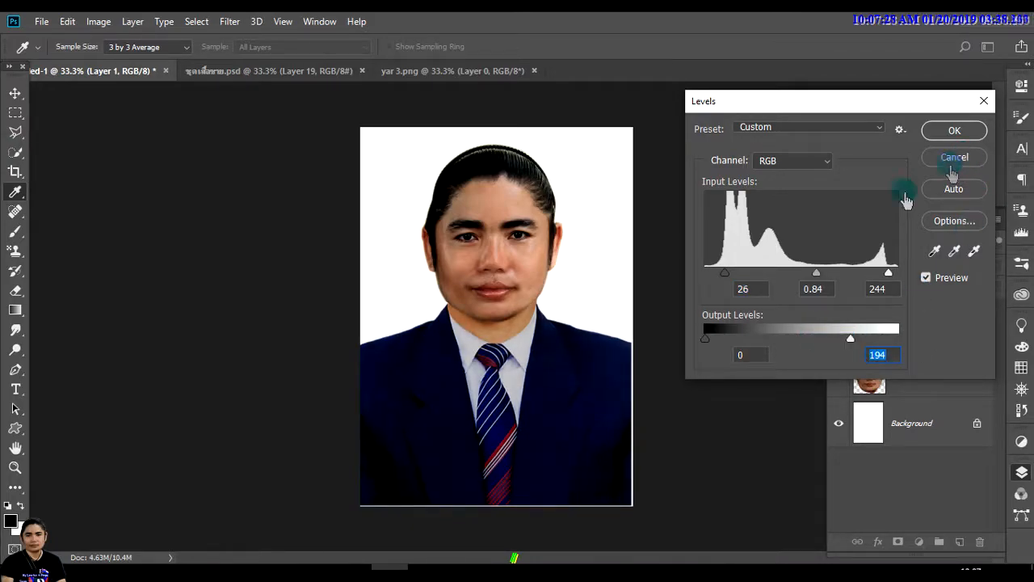
click(951, 129)
key(v)
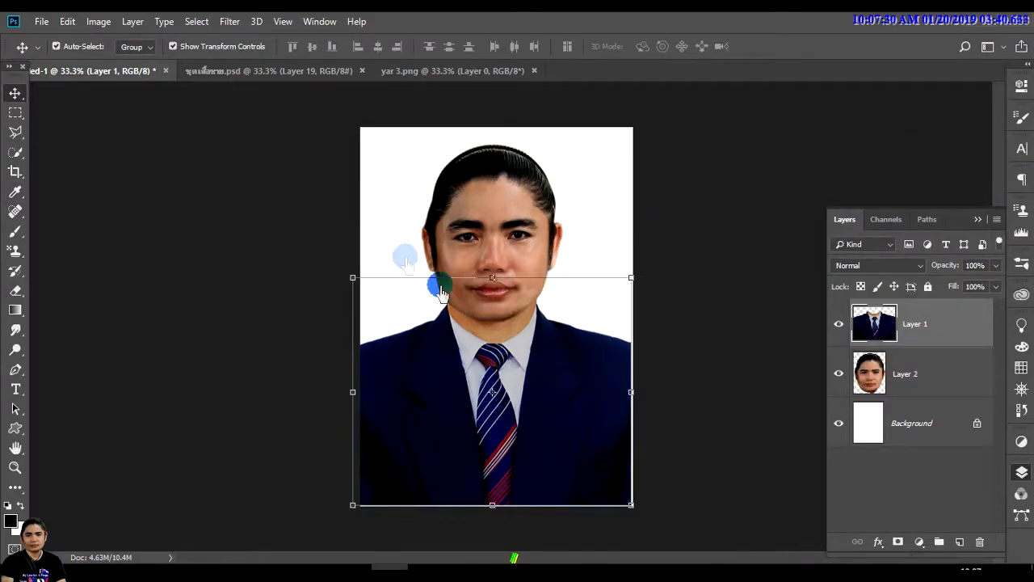
- Unlock the Background layer and set the end colour stop of the gradient to blue 2b12e5
click(978, 424)
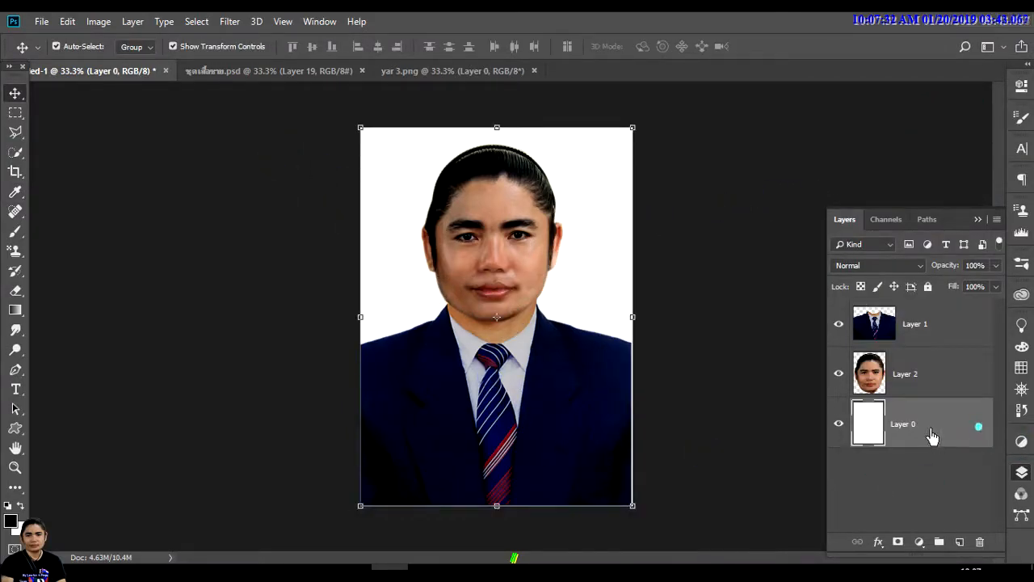
click(15, 311)
click(81, 47)
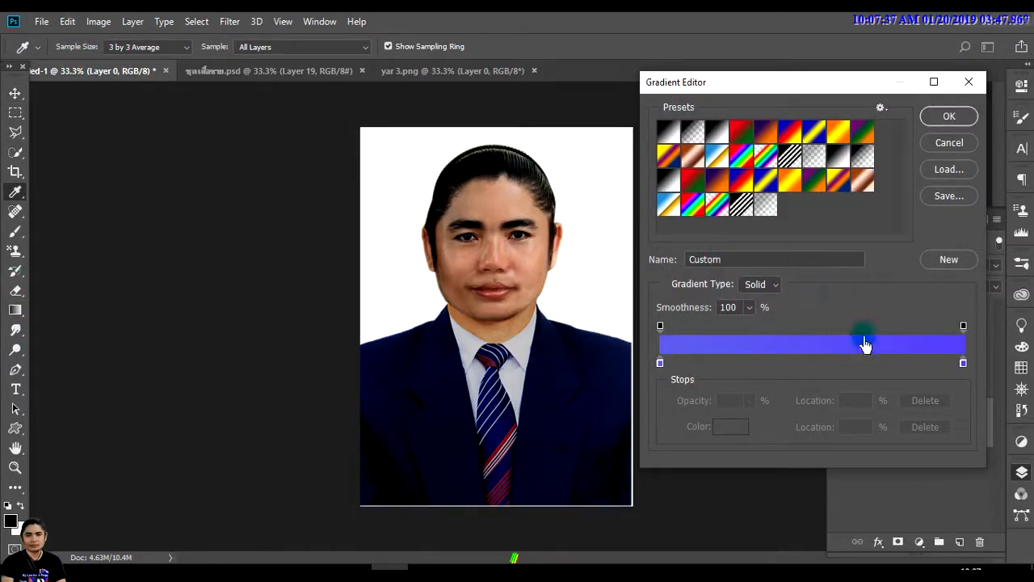
click(963, 368)
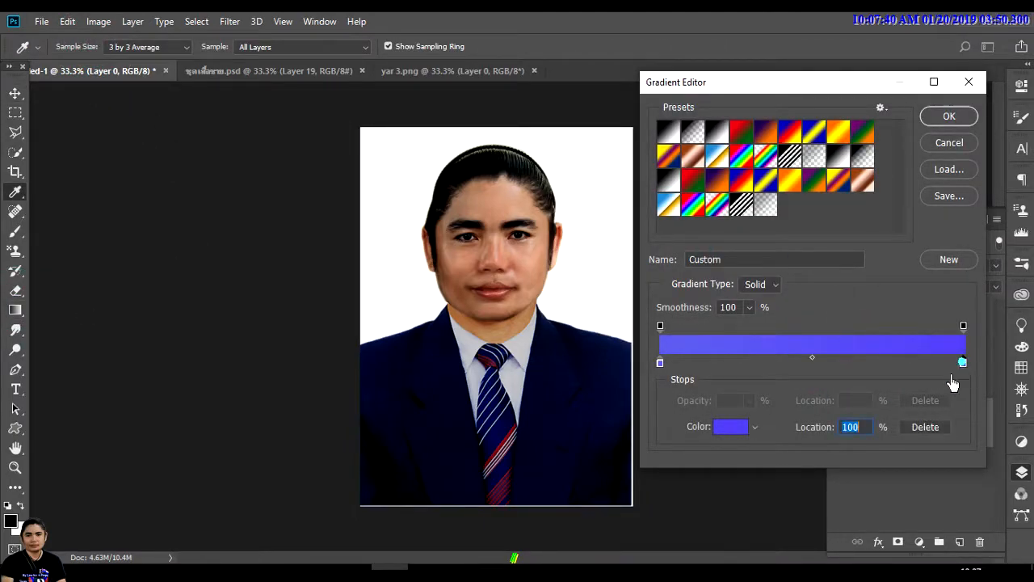
click(731, 424)
click(799, 246)
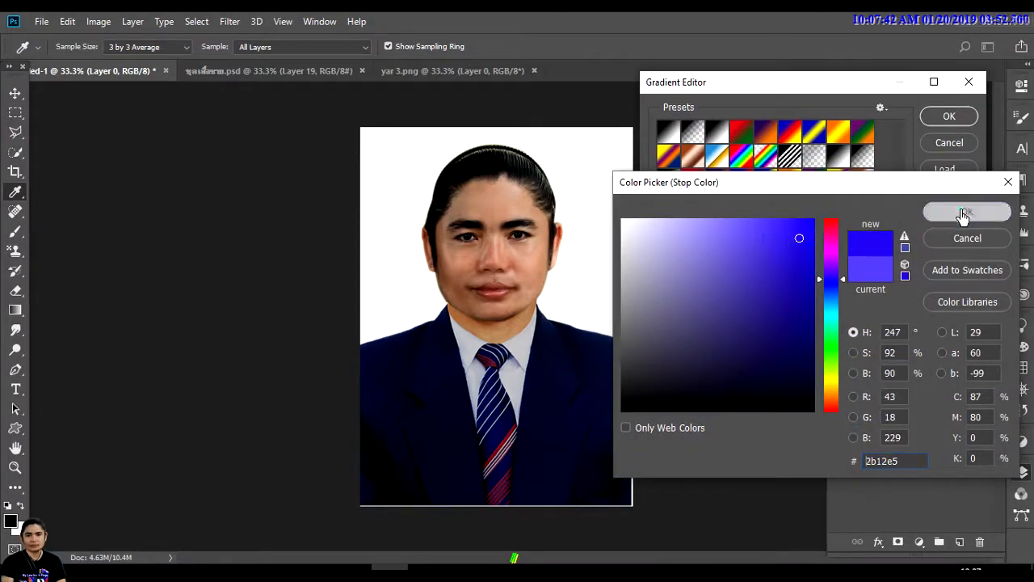
click(963, 211)
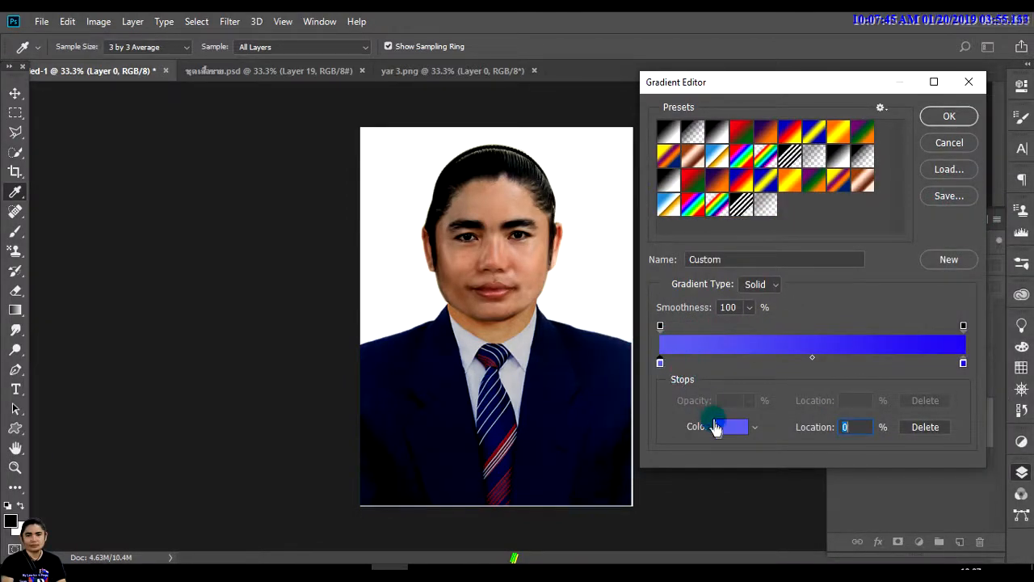
- Set the gradient's start colour stop at 0% to a muted violet-blue
click(719, 423)
click(700, 240)
click(703, 258)
click(719, 262)
click(703, 228)
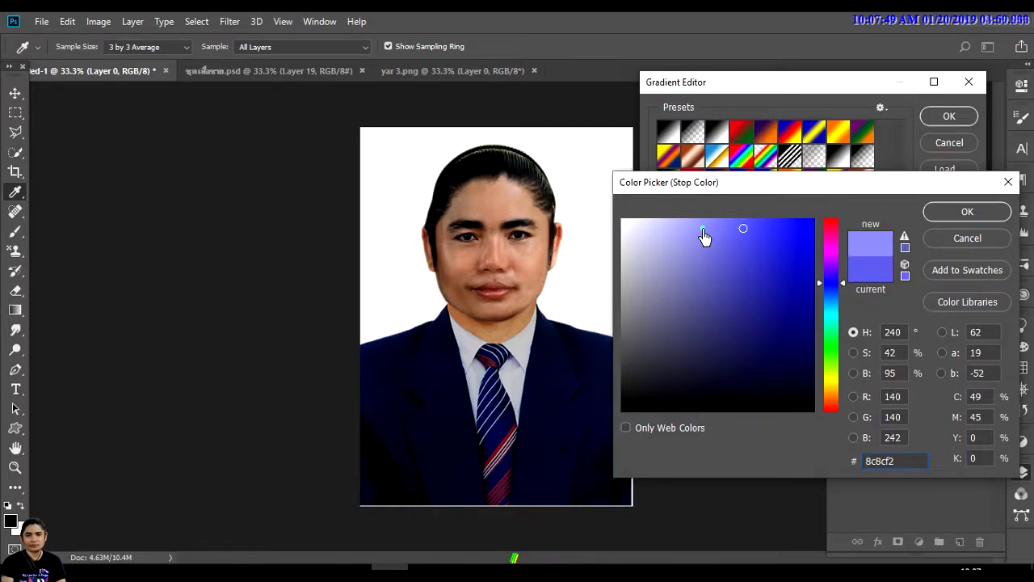
click(710, 273)
click(947, 216)
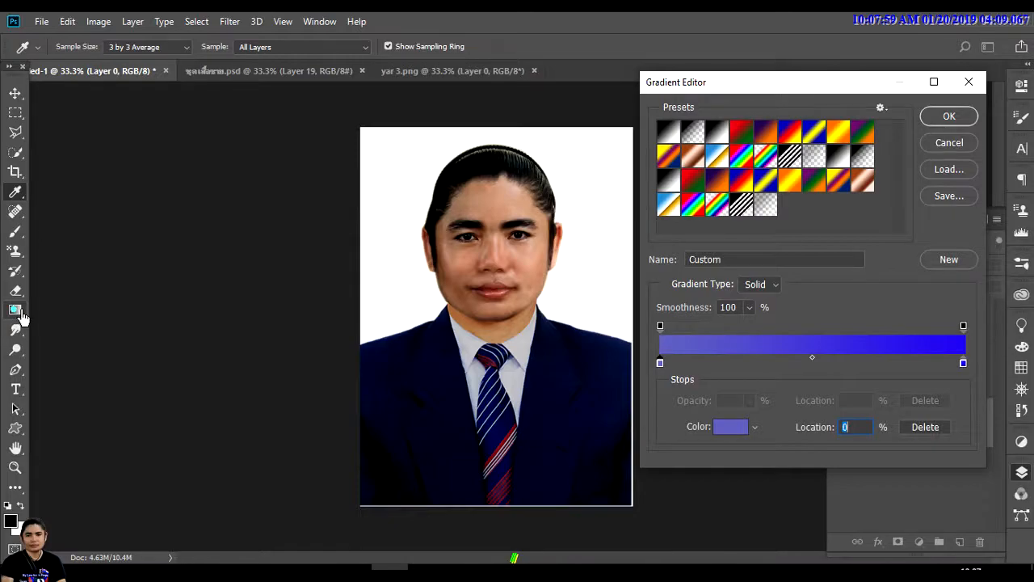
- Accept the edited gradient and fill the background layer with it vertically, lighter at the head and deeper blue below
click(949, 116)
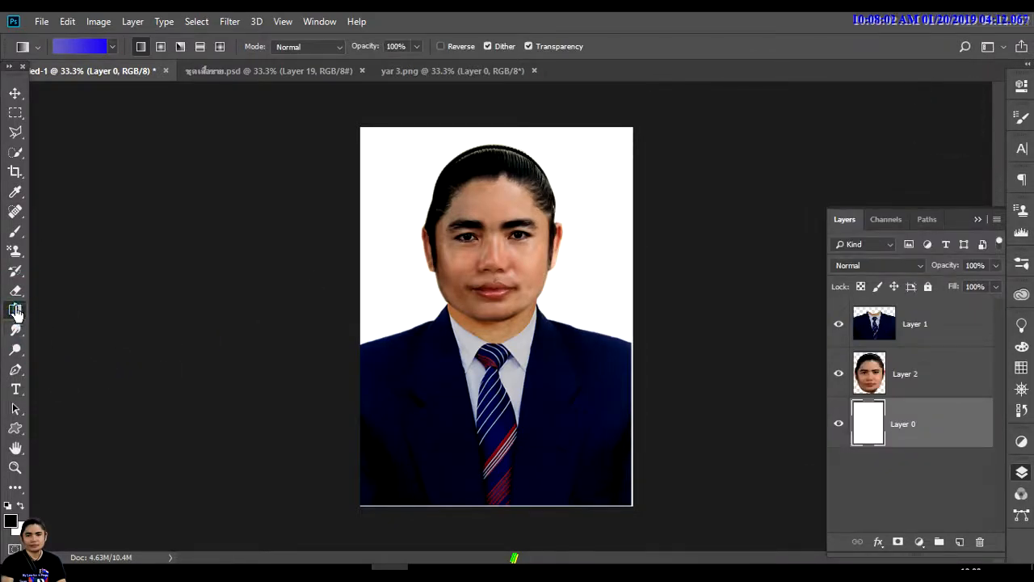
drag(491, 202, 497, 532)
drag(501, 254, 517, 531)
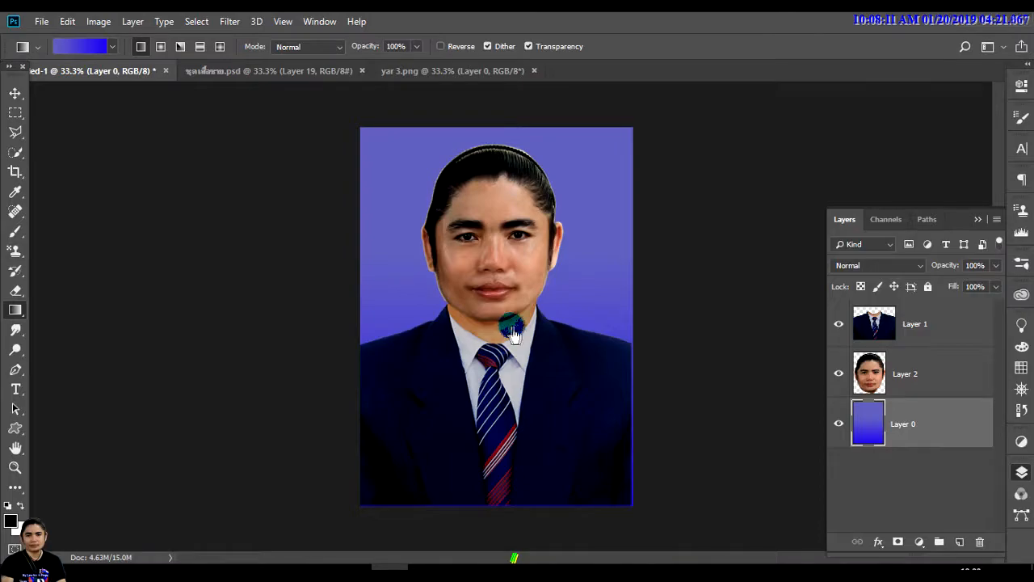
- Select the neck skin between chin and collar on the suit layer with a 60 px Quick Selection brush
click(938, 331)
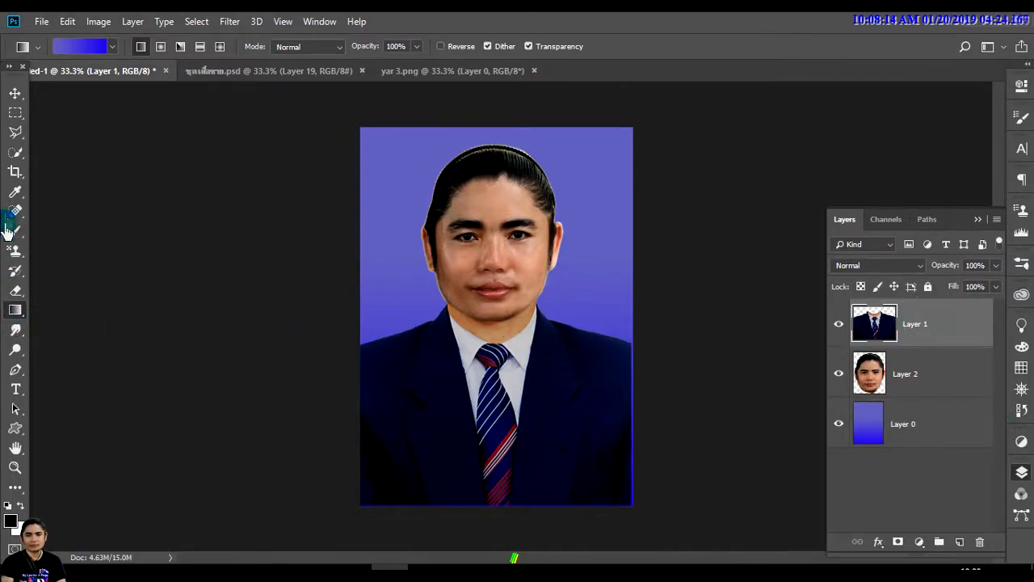
click(16, 152)
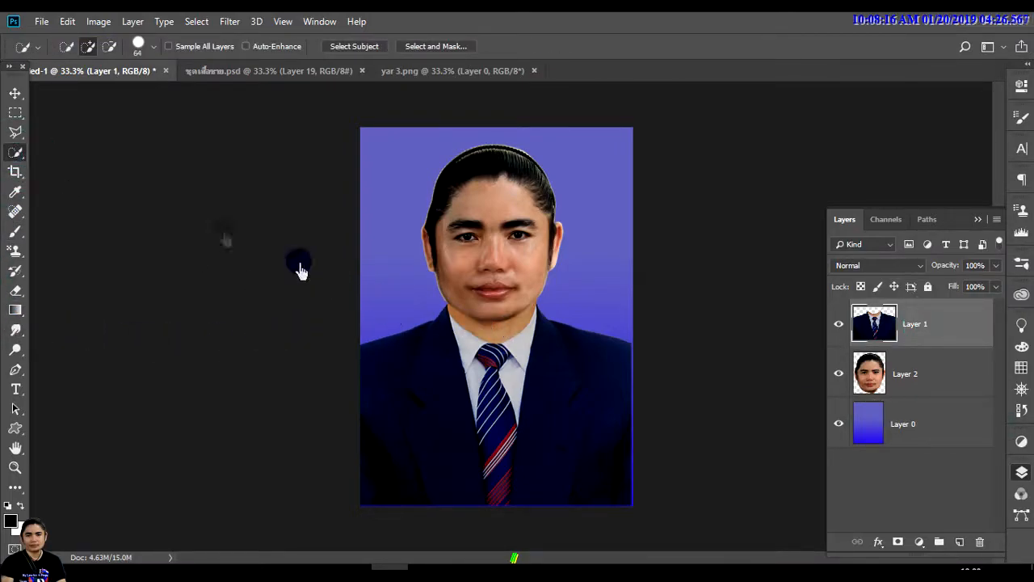
alt+right_click(453, 336)
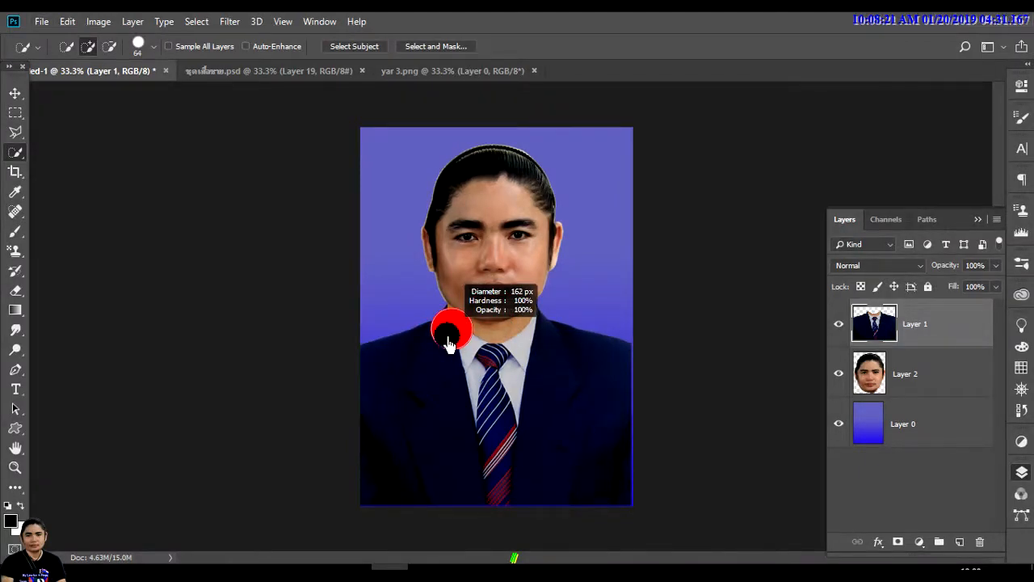
alt+right_click(440, 310)
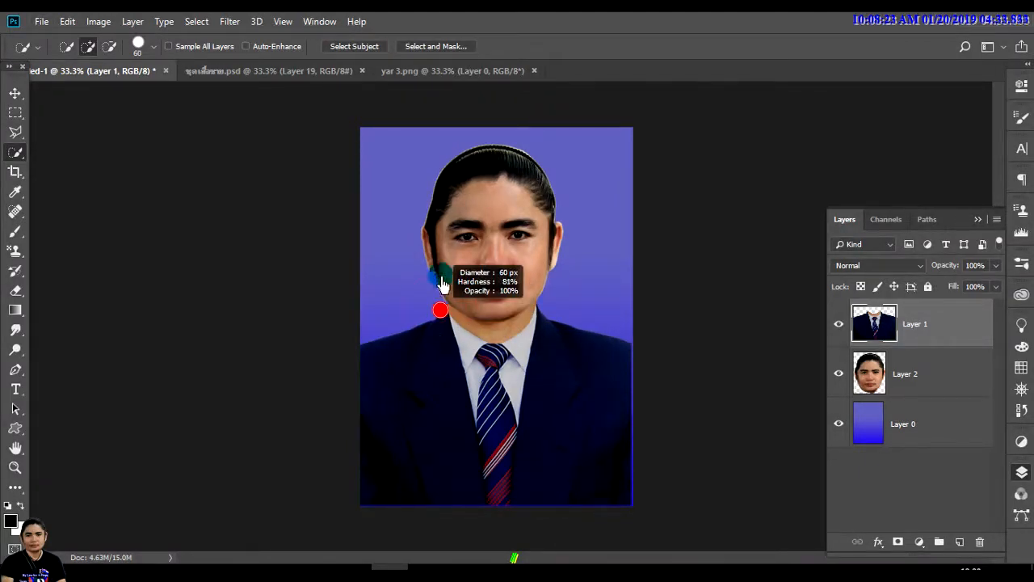
click(484, 334)
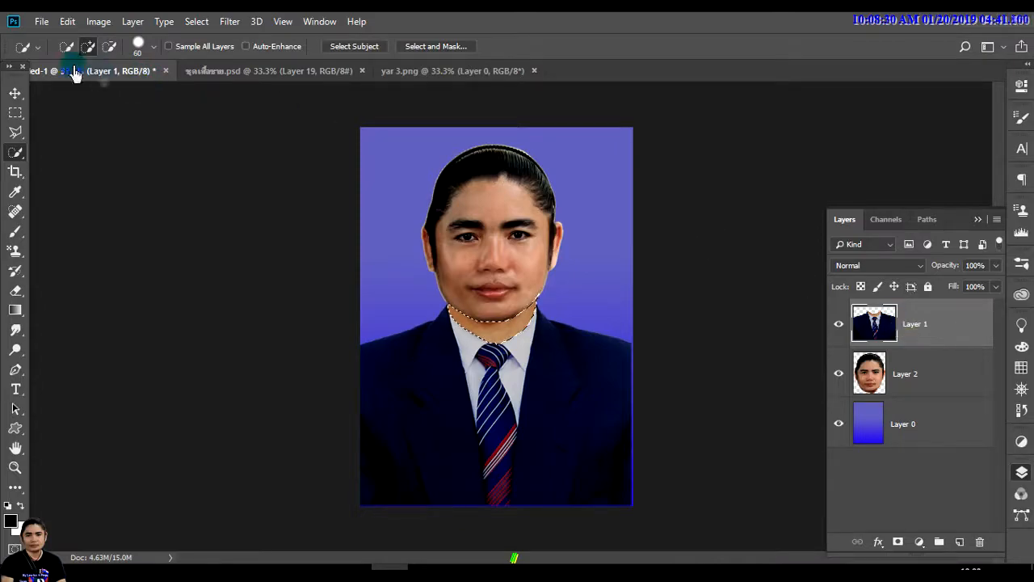
- Copy the selected neck skin from the suit layer and paste it as a new layer
click(40, 21)
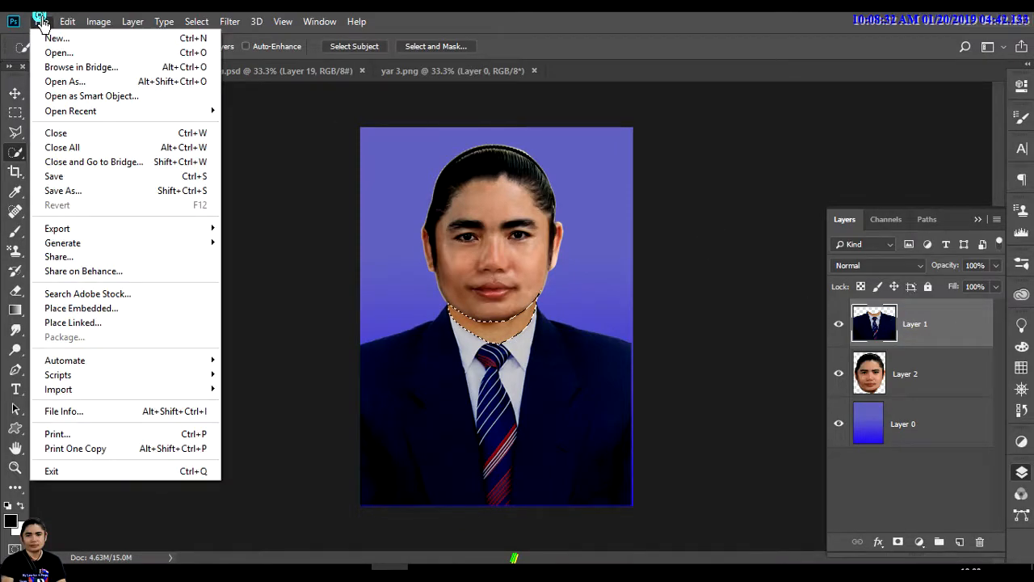
click(58, 75)
mouse_move(67, 21)
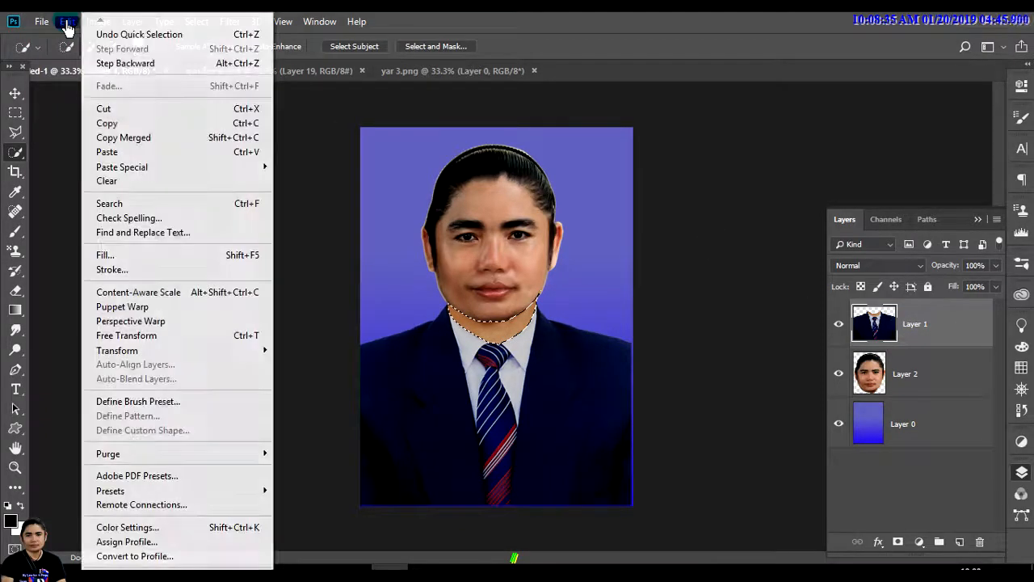
click(134, 122)
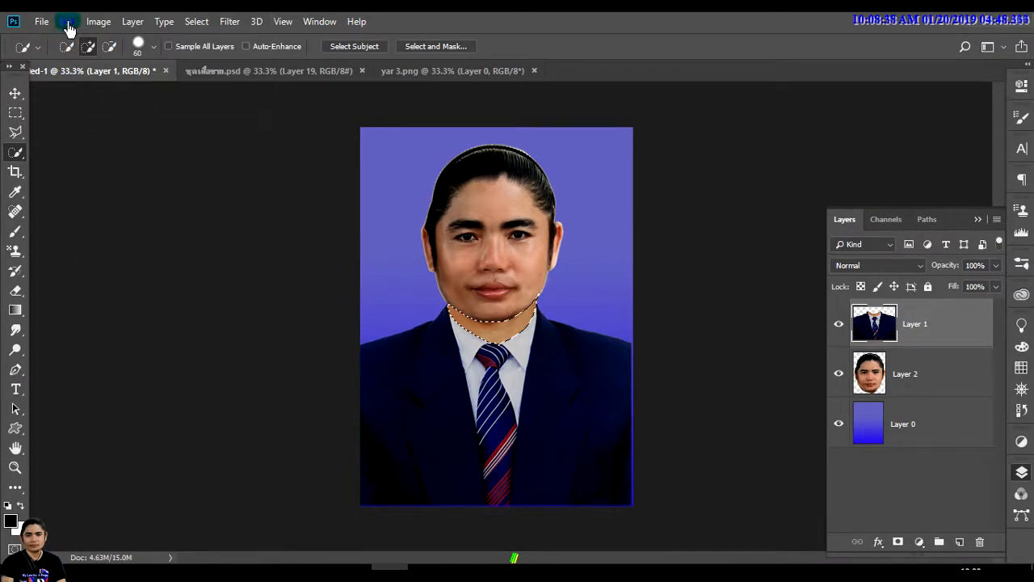
click(68, 21)
click(123, 152)
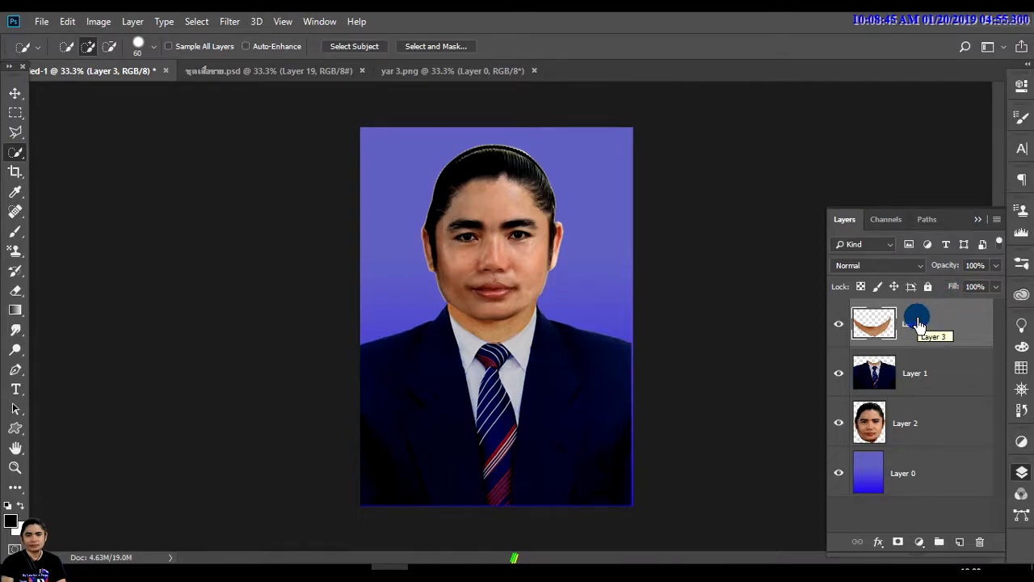
- Add a Color Overlay effect to the pasted neck layer and try the red colour bc5555
click(879, 543)
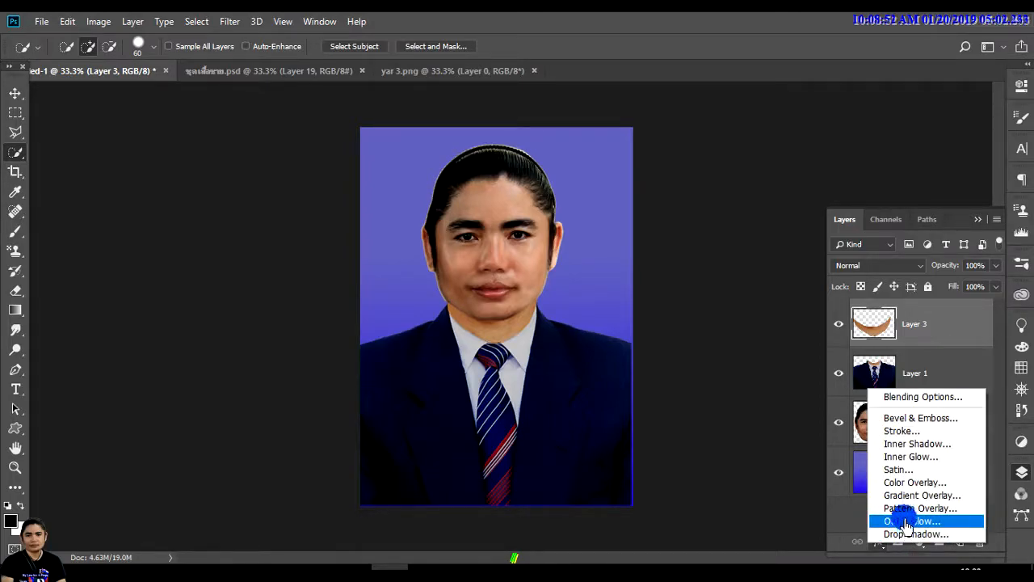
click(914, 482)
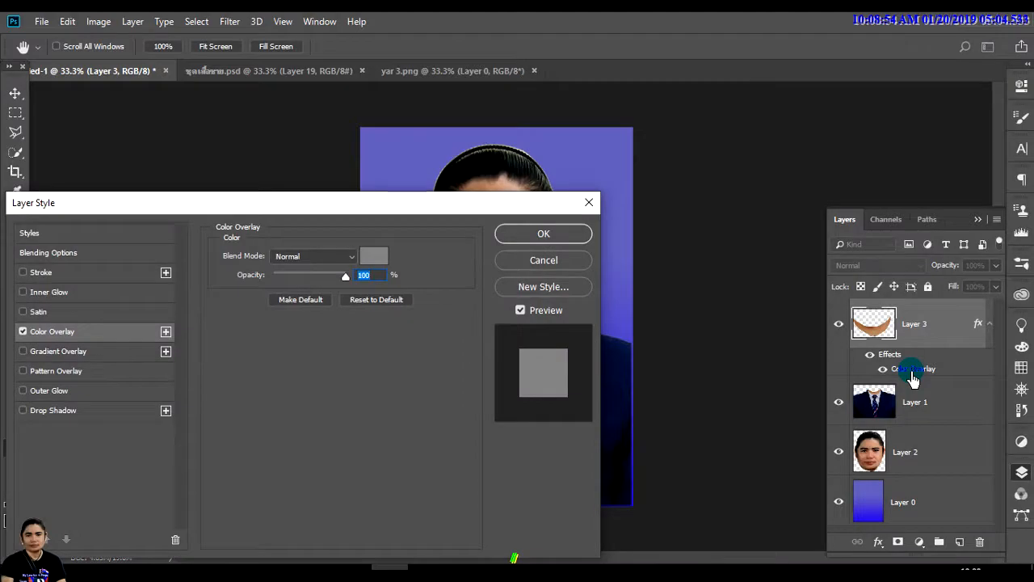
drag(399, 204, 447, 366)
click(421, 414)
mouse_move(766, 327)
mouse_down()
mouse_move(687, 342)
mouse_move(687, 291)
mouse_move(722, 270)
mouse_move(727, 277)
mouse_up()
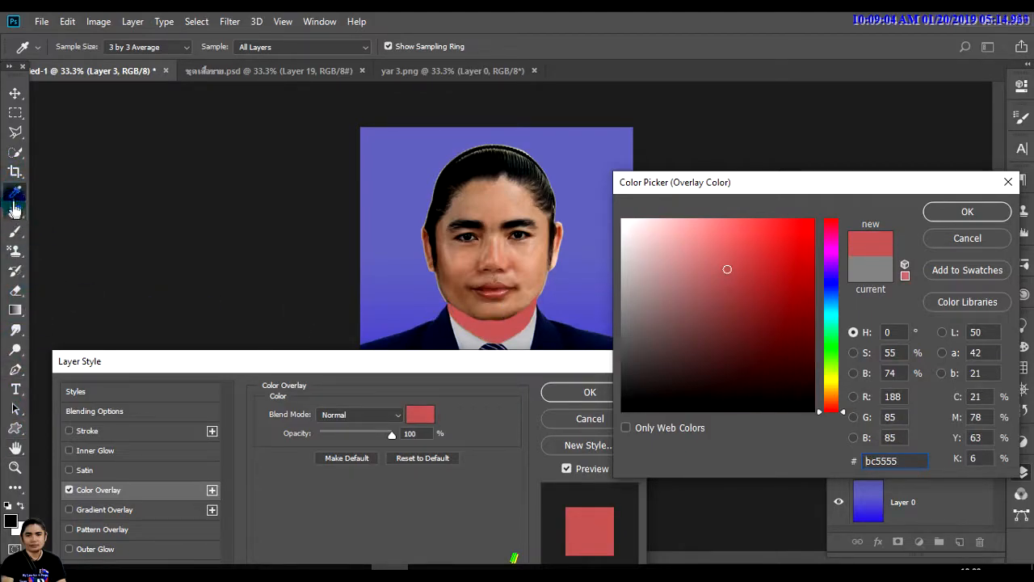
- Sample skin tones from the face and accept ae7658 as the neck's overlay colour
click(465, 270)
click(472, 263)
click(520, 260)
click(527, 254)
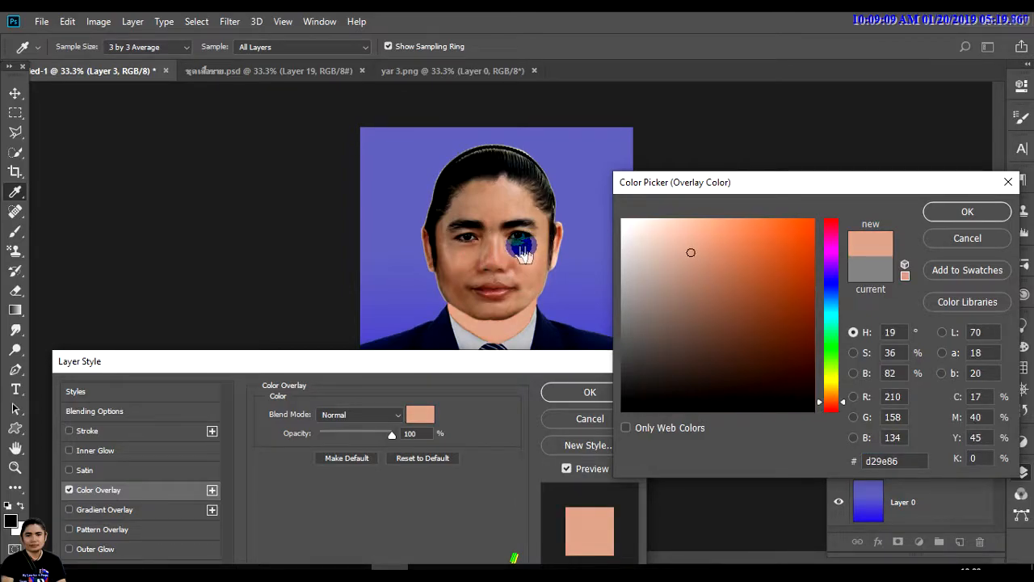
click(520, 250)
click(521, 292)
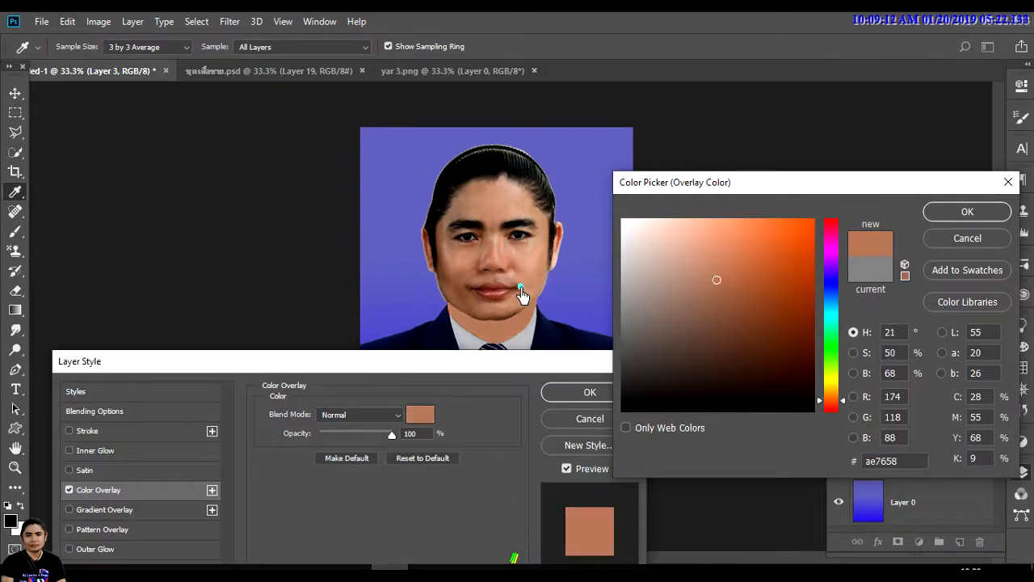
click(581, 393)
click(378, 443)
click(594, 398)
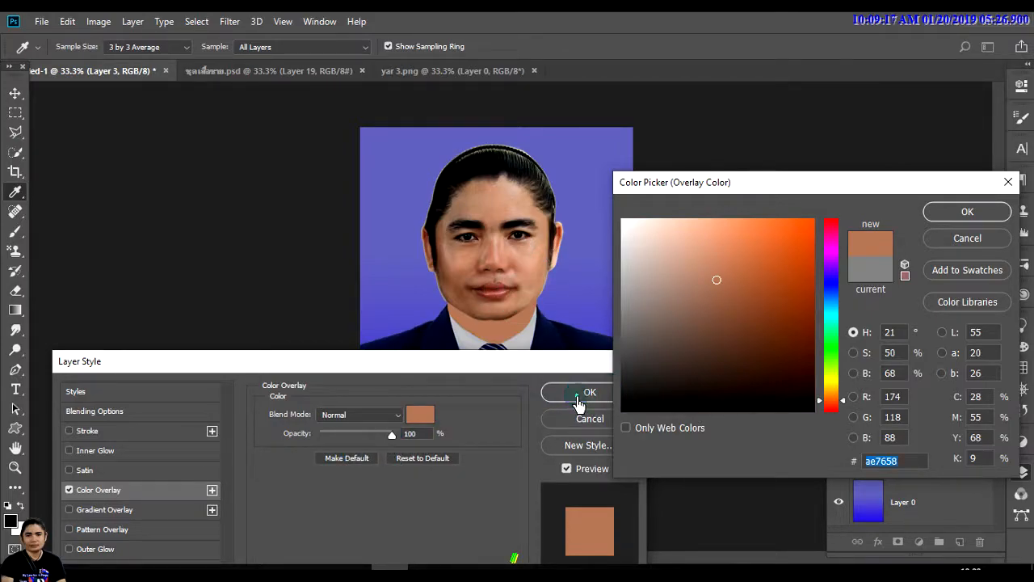
click(957, 211)
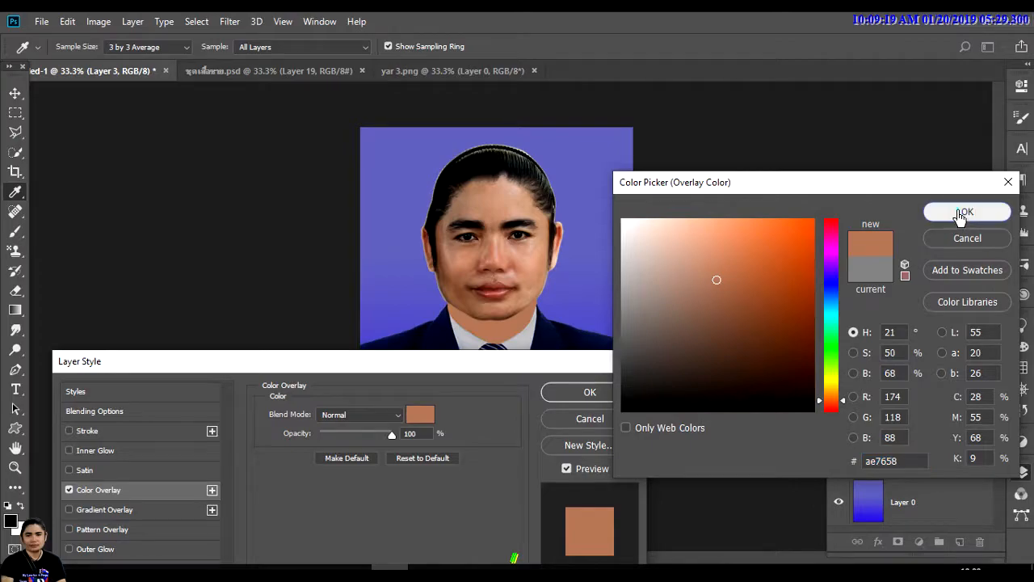
- Apply the neck layer's colour overlay, set the layer's blend mode to Overlay and lower its opacity to about 0%
click(595, 395)
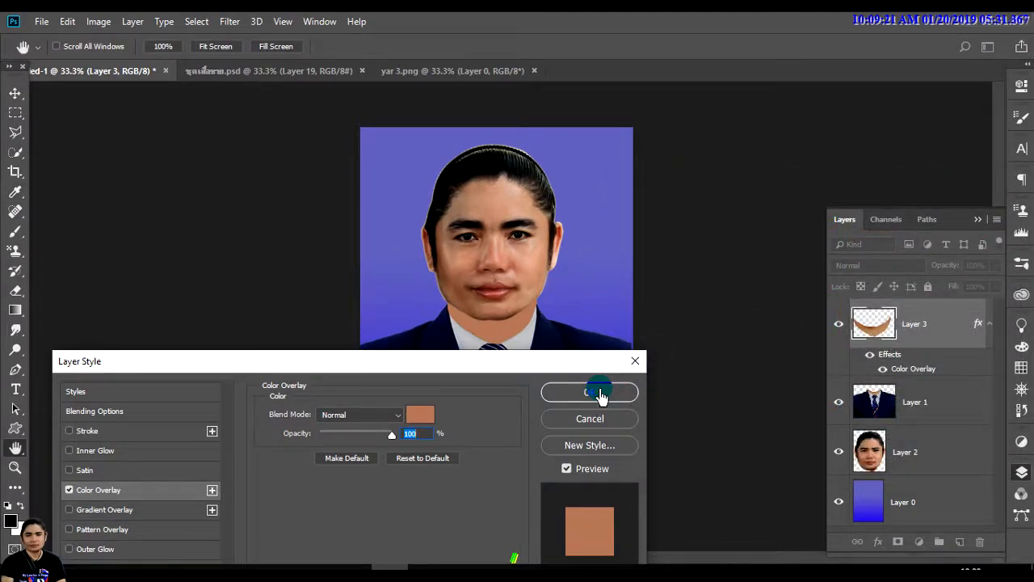
click(901, 268)
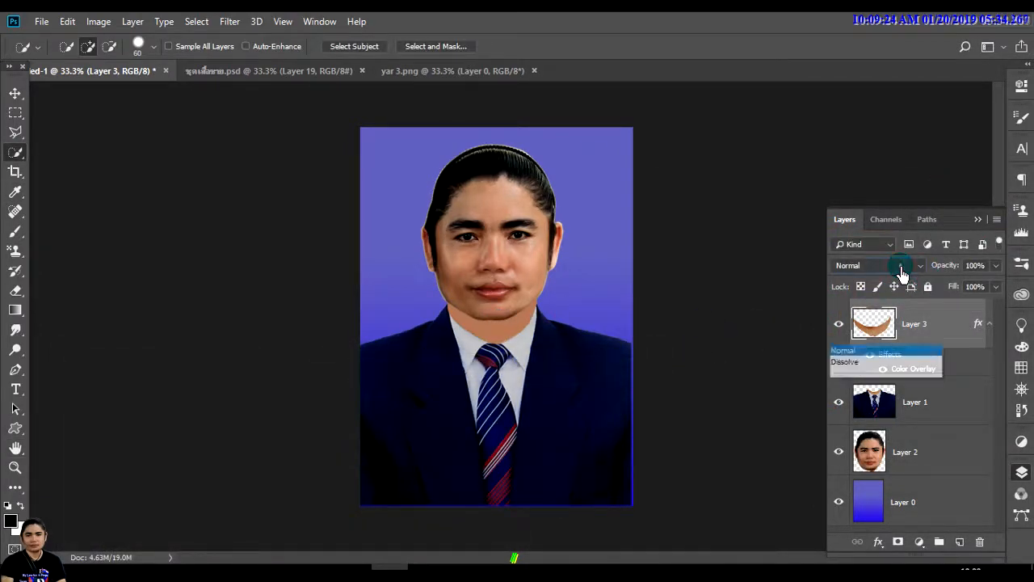
click(871, 200)
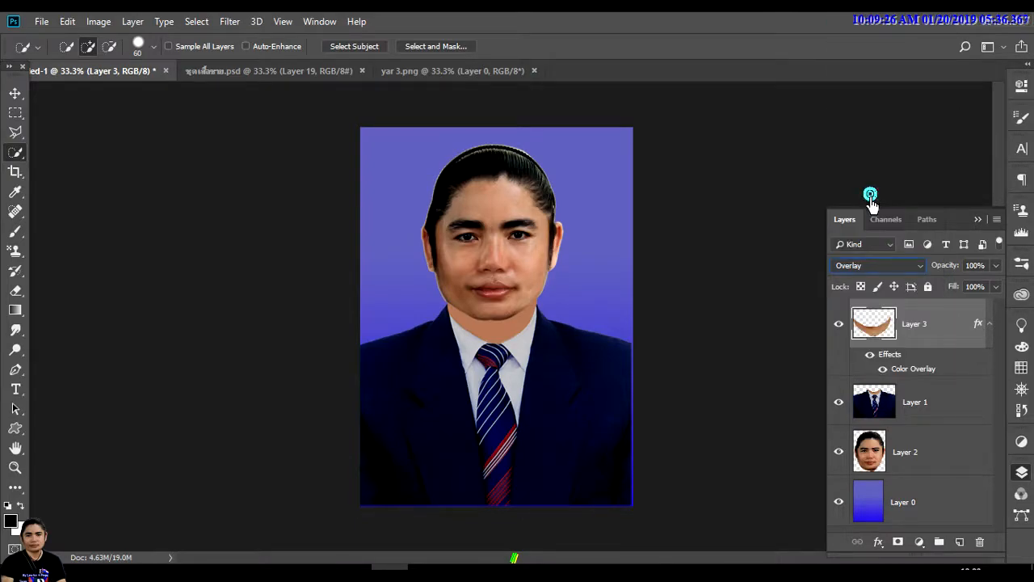
click(998, 268)
drag(976, 287, 933, 293)
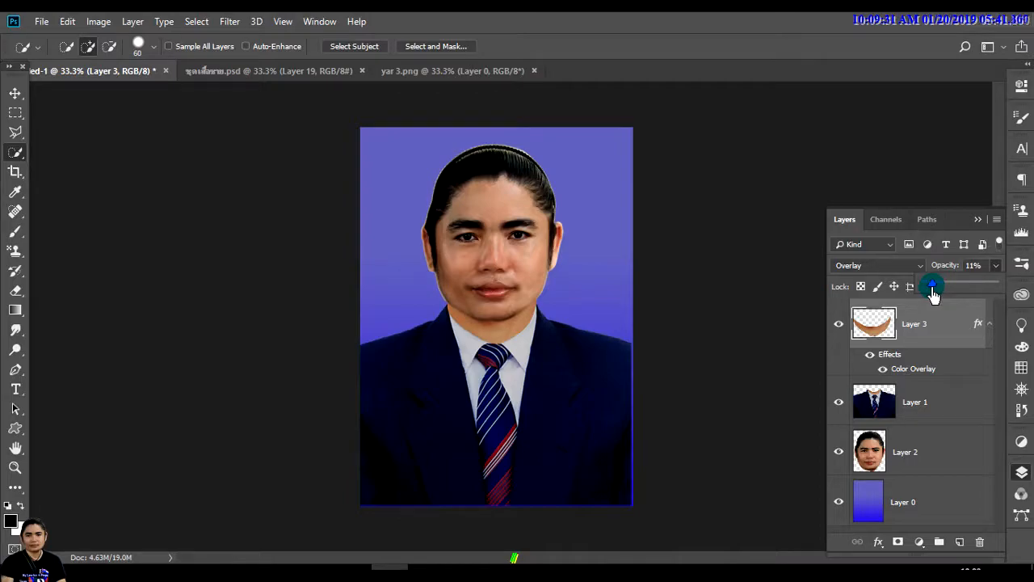
drag(919, 295, 958, 291)
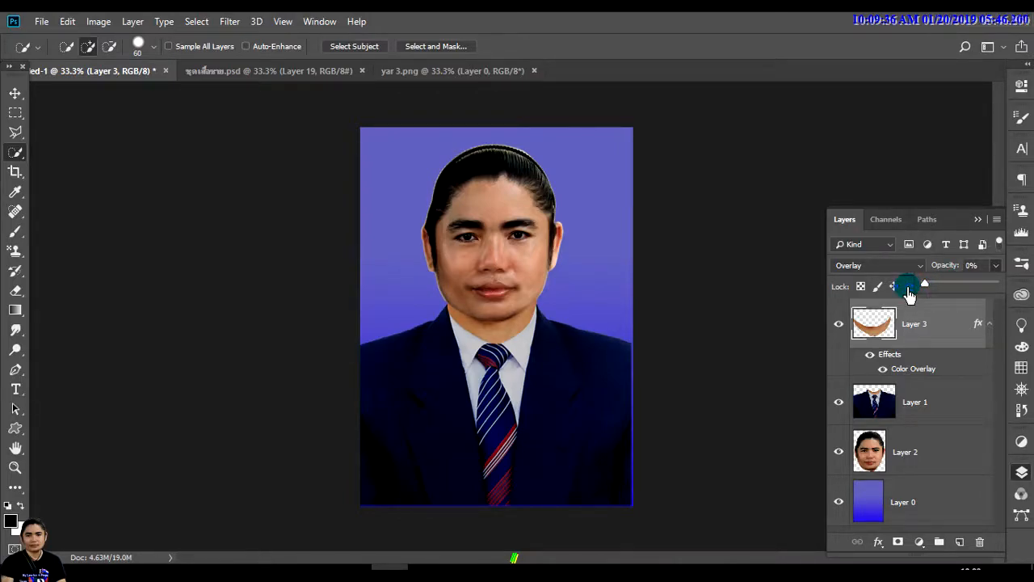
drag(891, 291, 924, 288)
- On the merged portrait, marquee a rectangle about 3.4 × 4.8 in just inside the image edges and invert the selection
drag(368, 175, 613, 462)
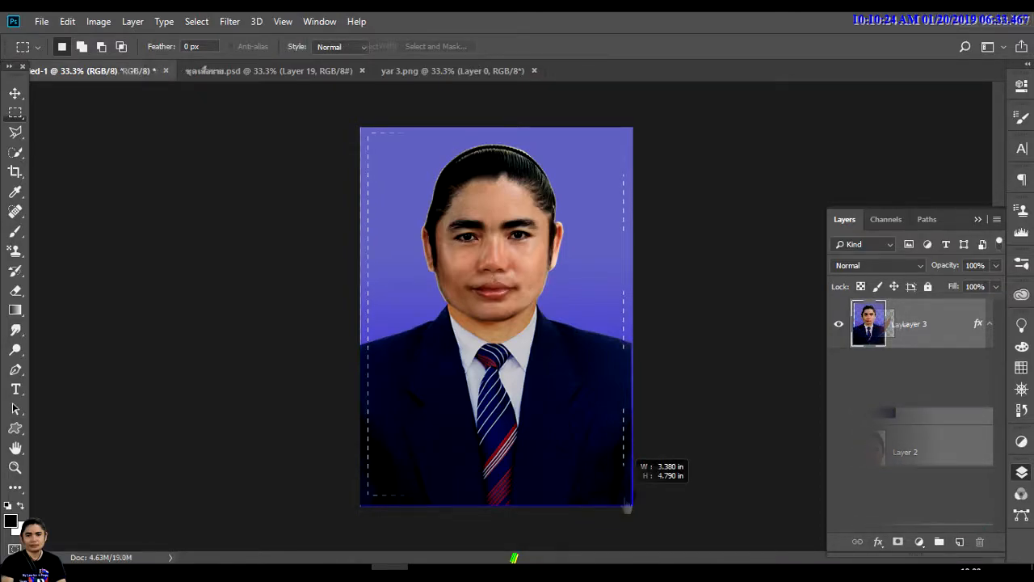
drag(627, 508, 626, 505)
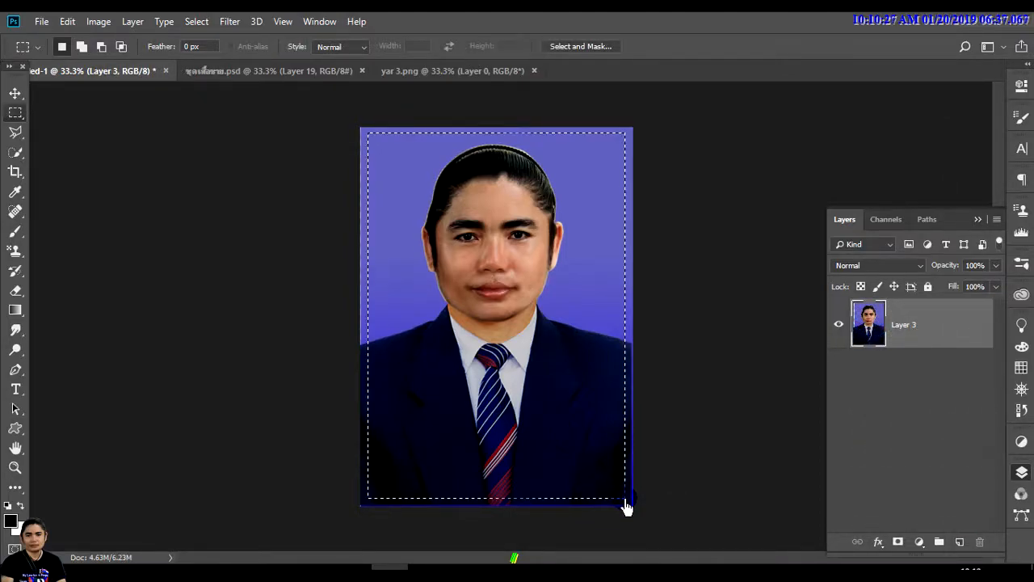
click(195, 23)
click(212, 81)
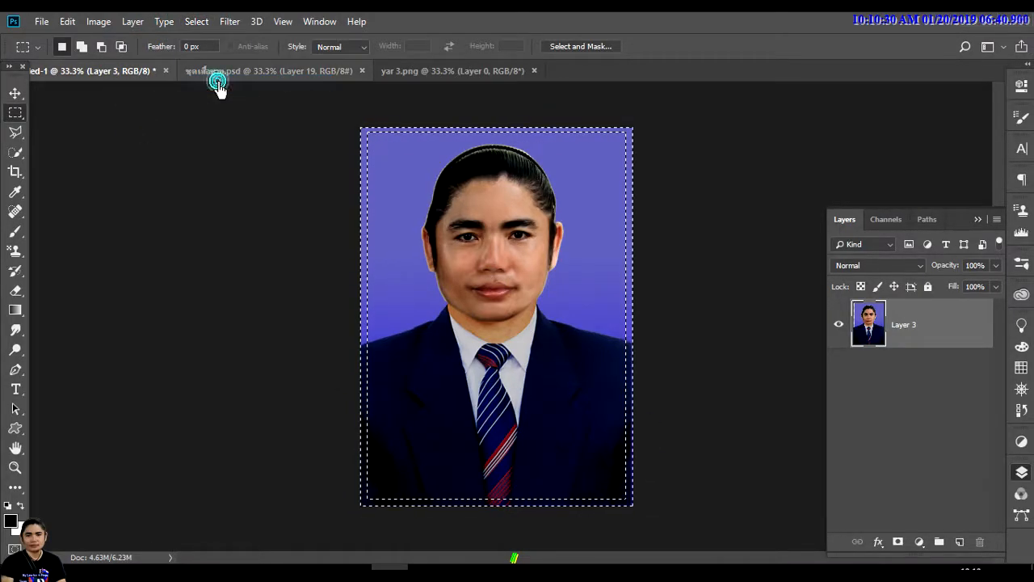
- Fill the selected border around the portrait with white in Normal mode at 100% opacity, and deselect
click(67, 21)
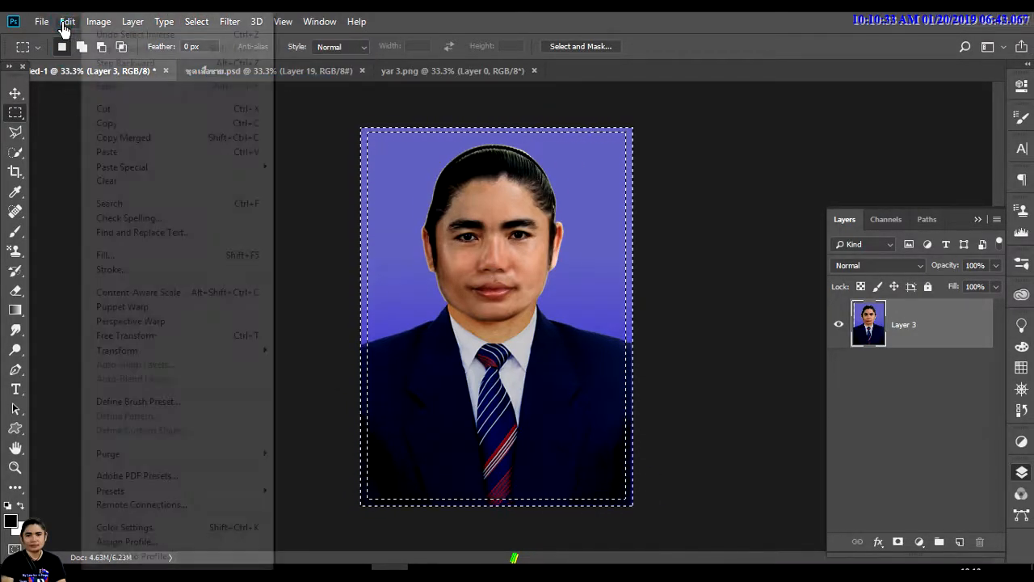
click(113, 255)
click(823, 398)
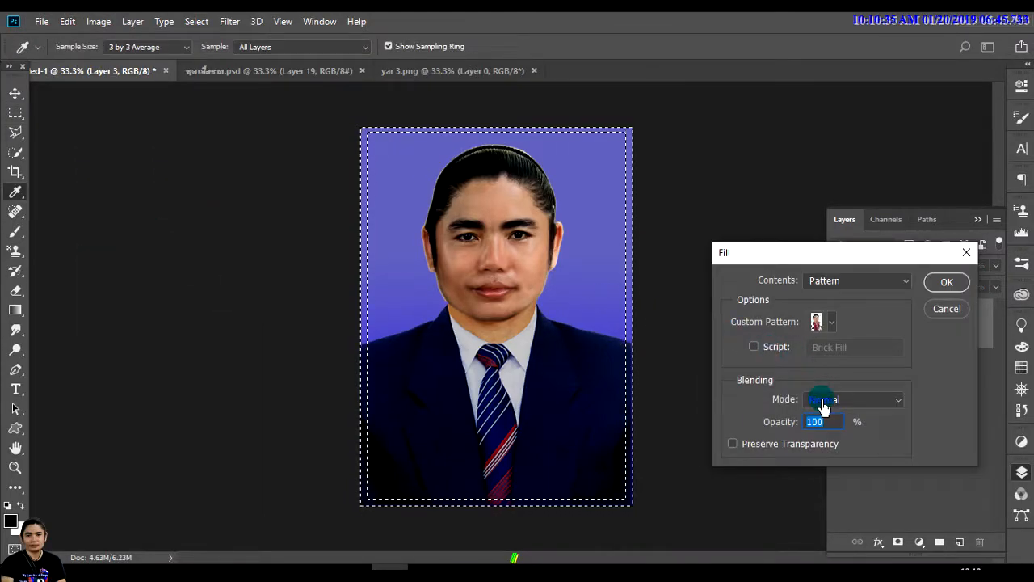
click(739, 340)
click(824, 280)
click(817, 419)
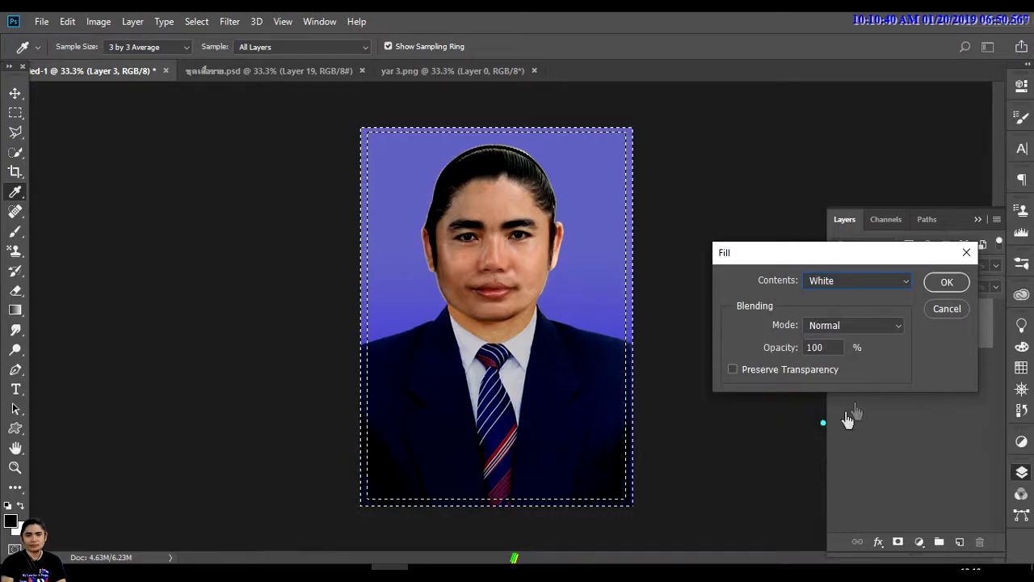
click(946, 281)
key(m)
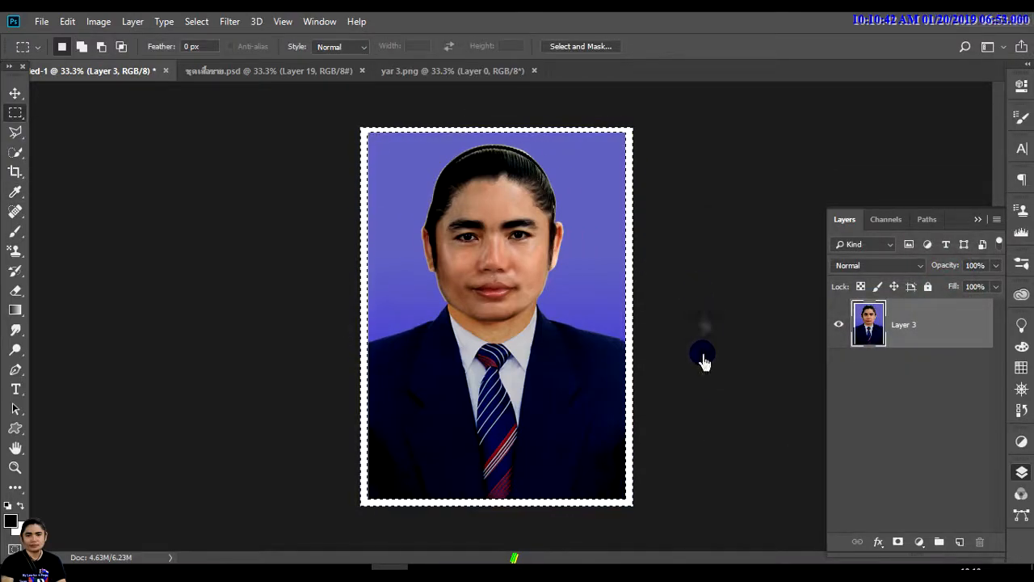
click(197, 22)
click(209, 51)
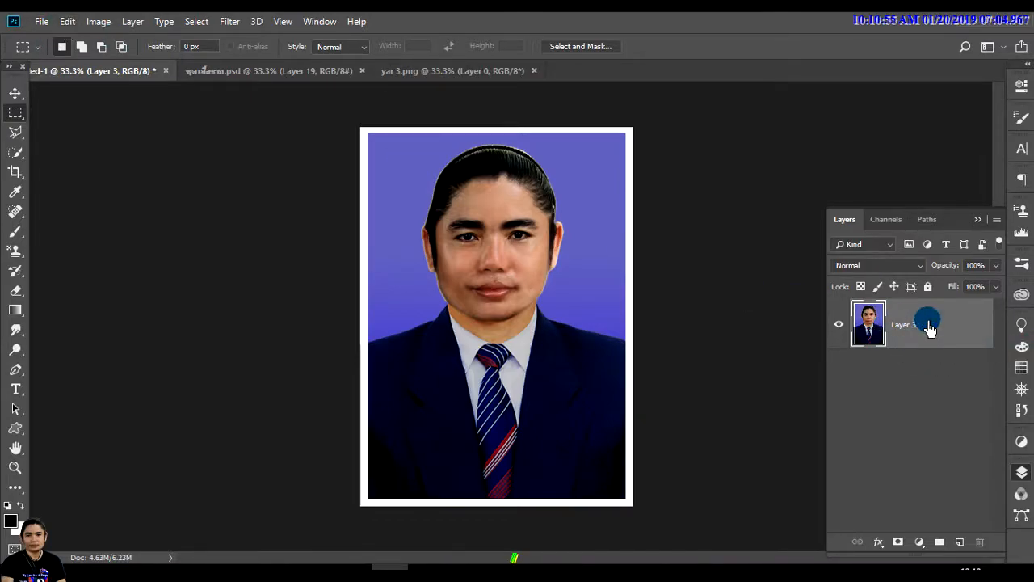
- Define the white-bordered portrait as a pattern named Pattern1
click(68, 23)
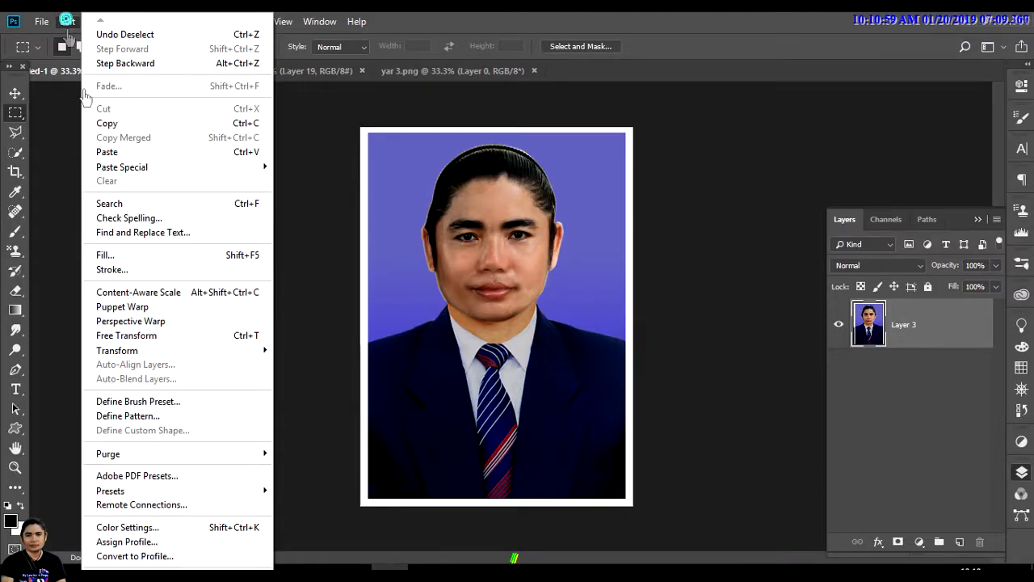
click(134, 415)
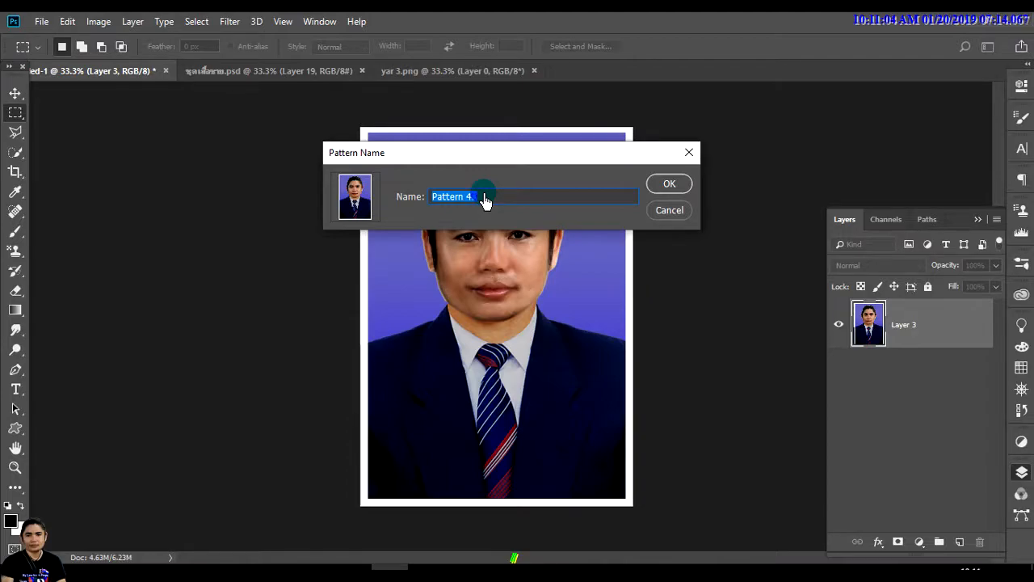
click(681, 192)
drag(500, 203, 465, 204)
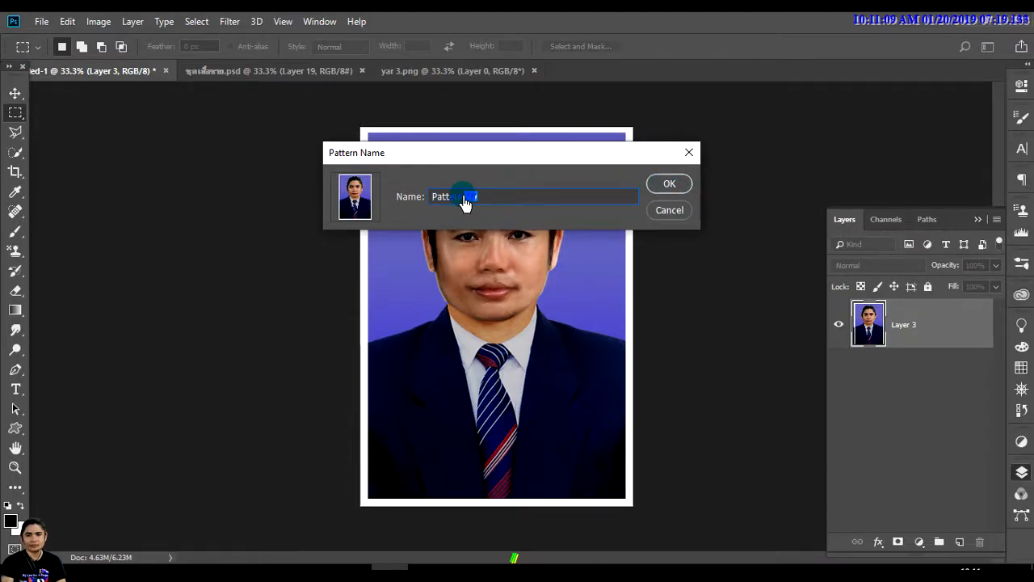
click(669, 185)
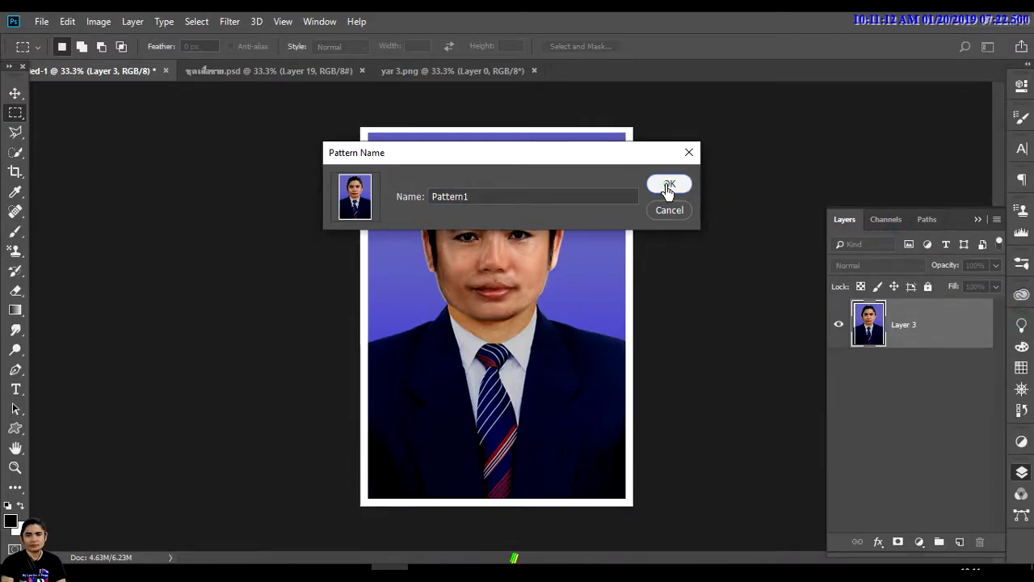
click(976, 220)
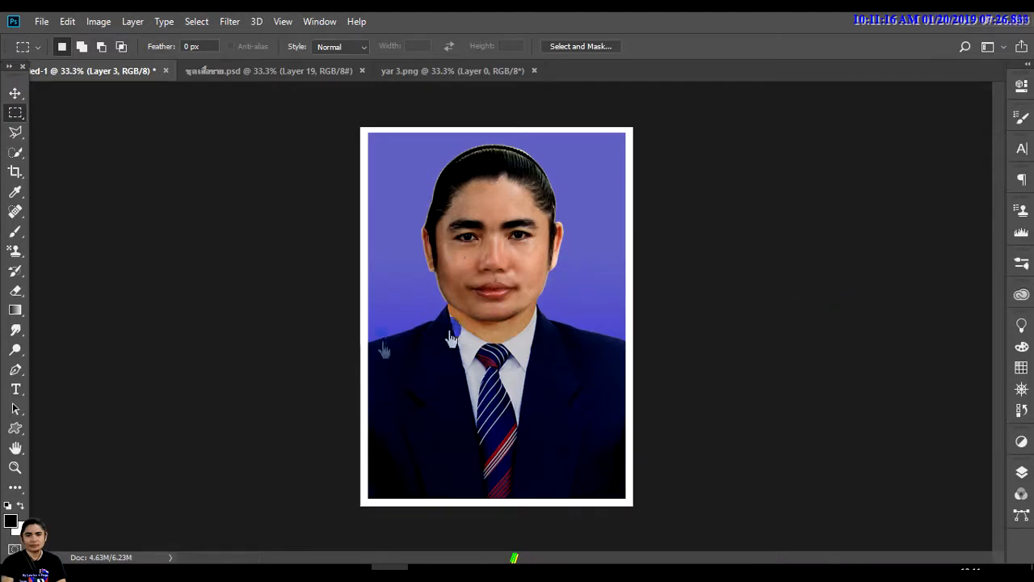
- Create a new document from the HDTV 1080p film preset, 1920 × 1080 px at 72 ppi with white background
click(41, 21)
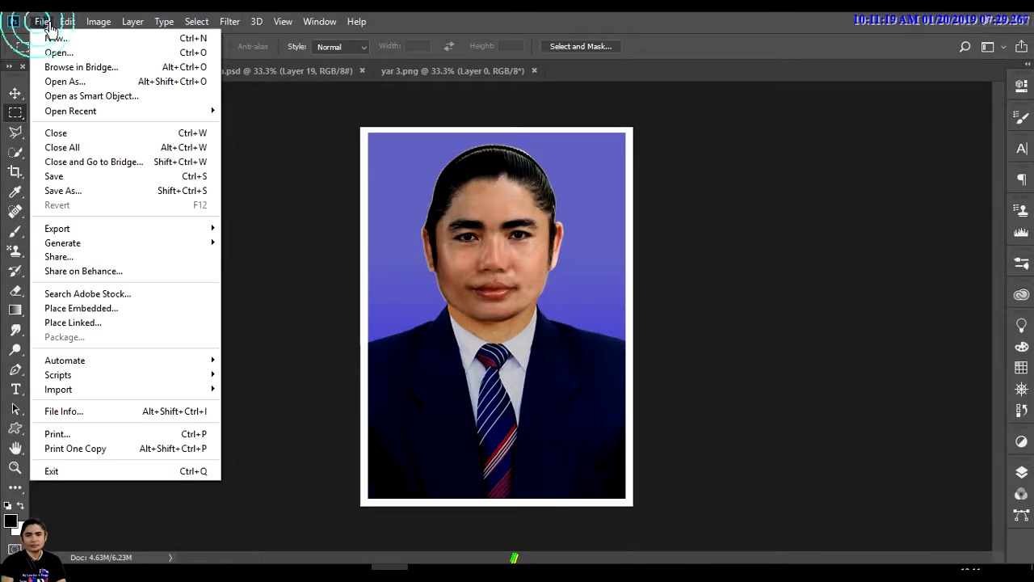
click(68, 55)
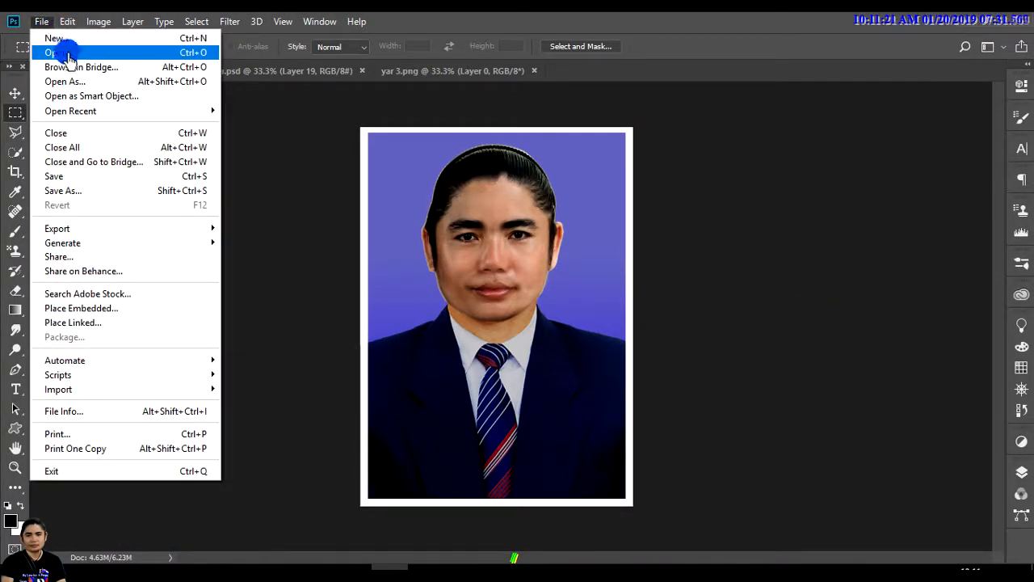
click(65, 39)
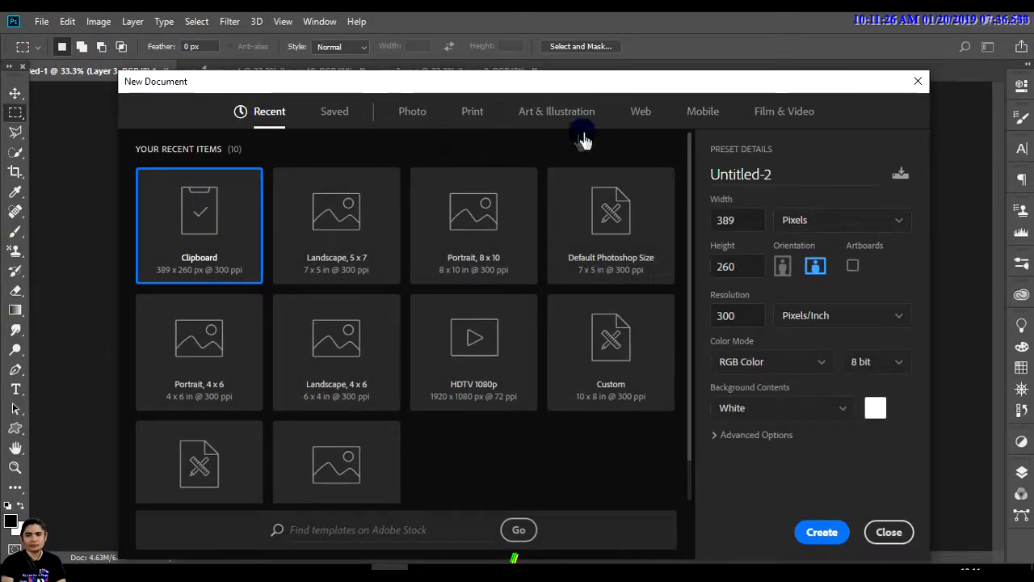
click(760, 114)
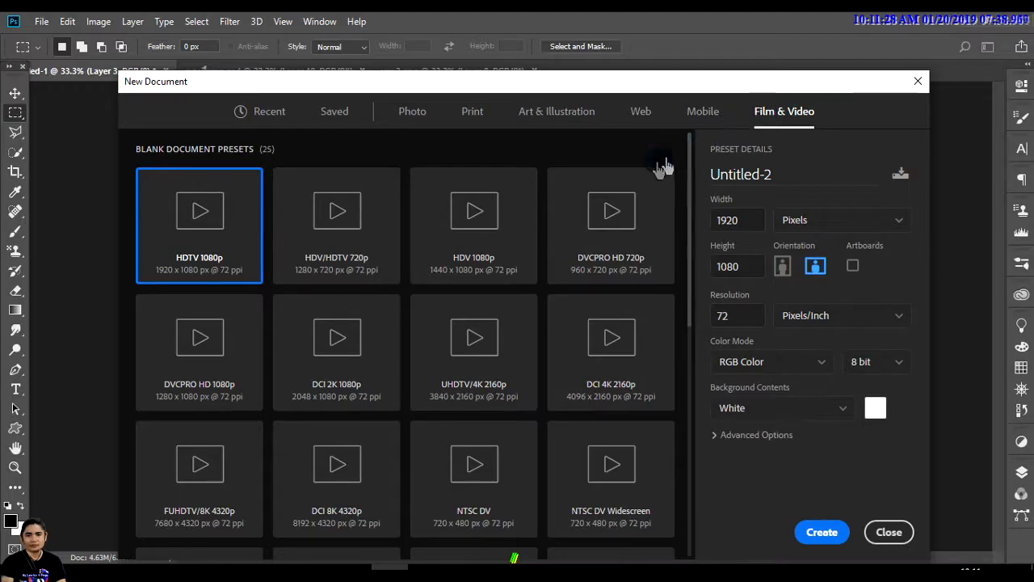
click(215, 232)
click(822, 533)
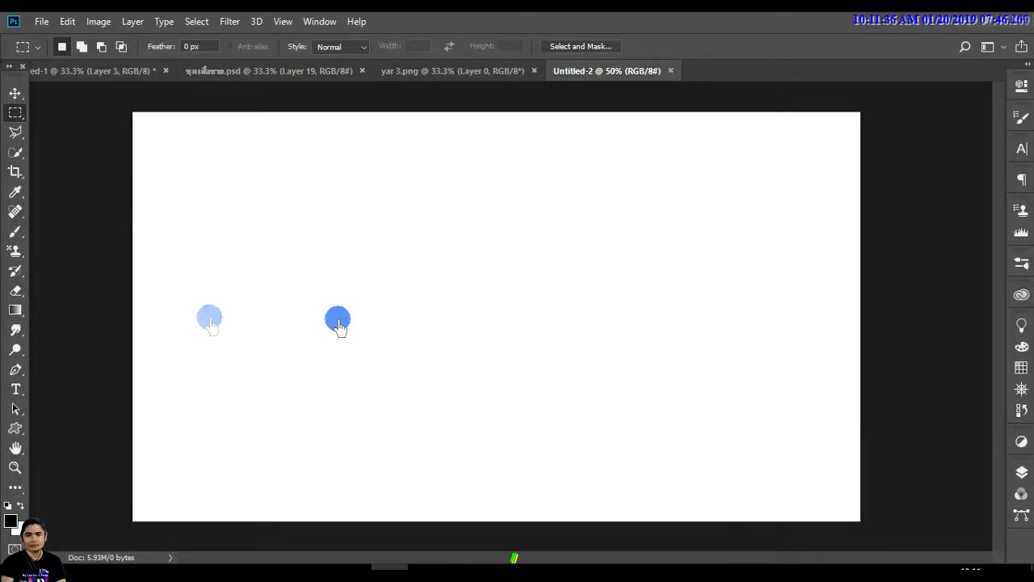
- Unlock the new document's background layer and add a Pattern Overlay effect using the newly defined portrait pattern
click(1022, 473)
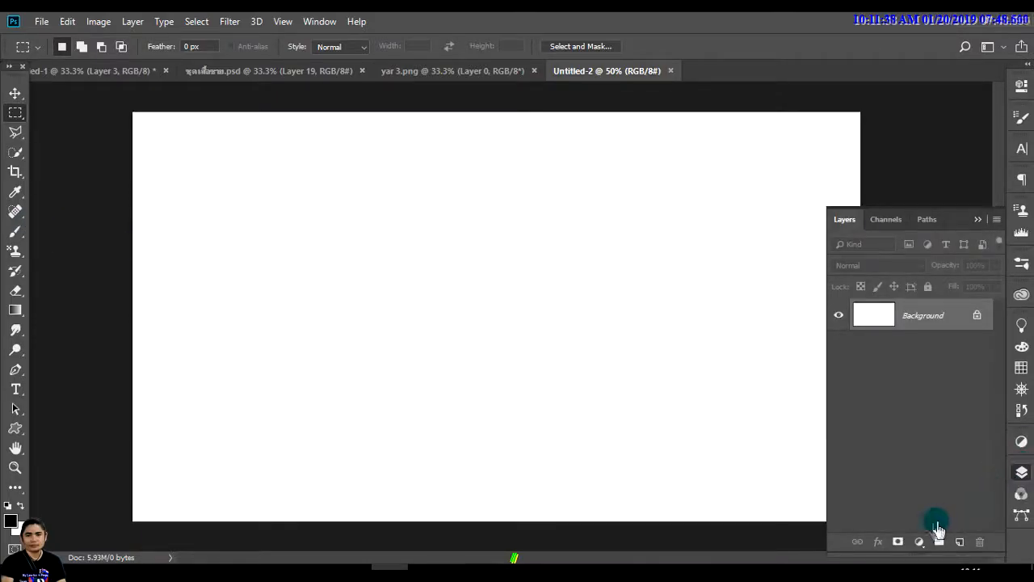
click(976, 315)
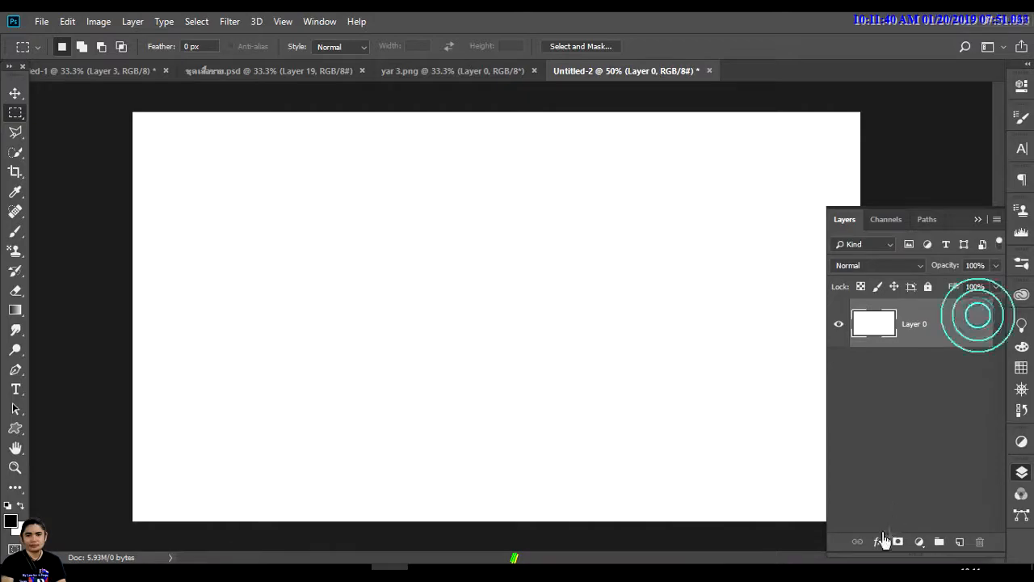
click(878, 541)
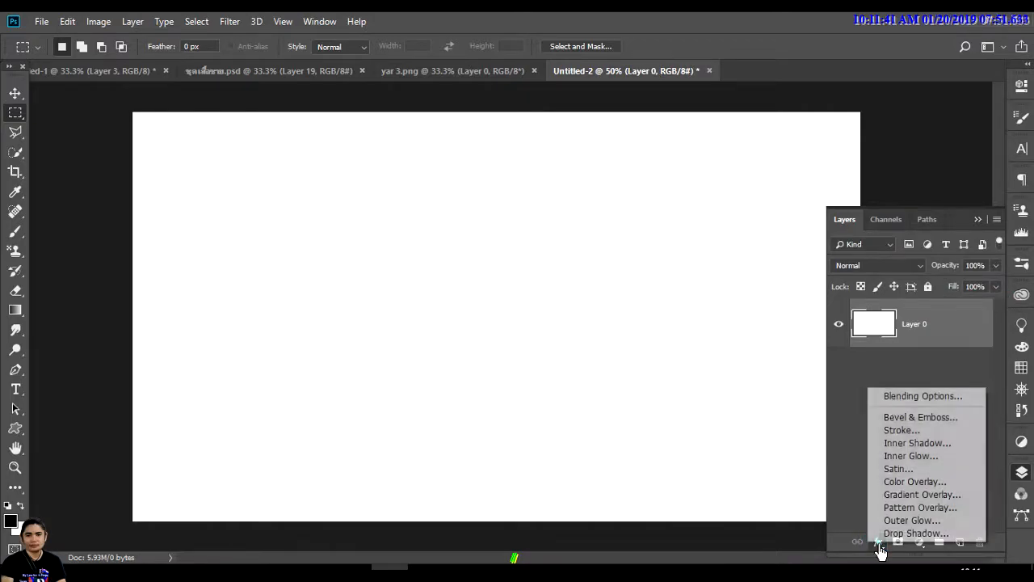
click(933, 508)
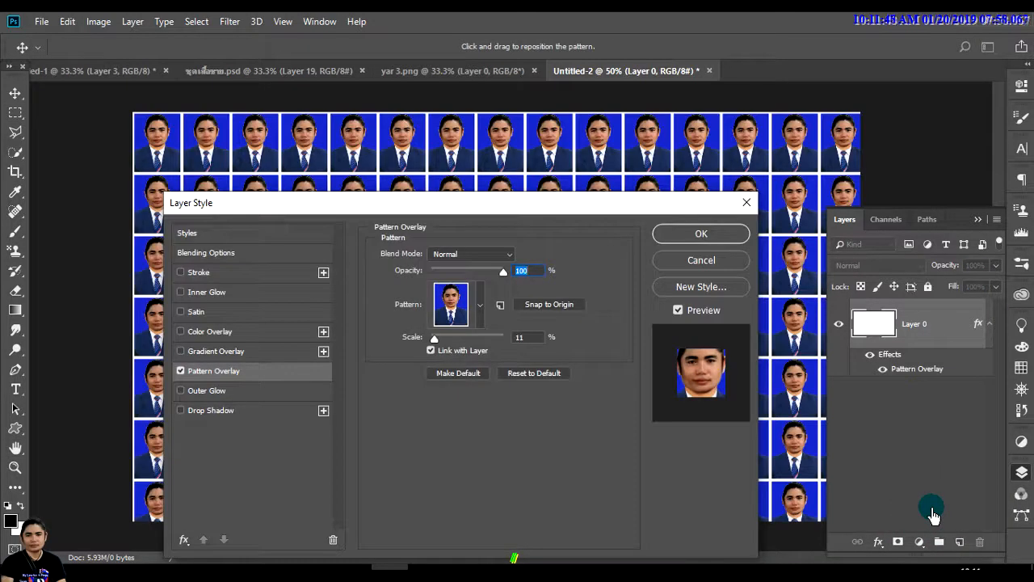
click(480, 308)
double_click(399, 425)
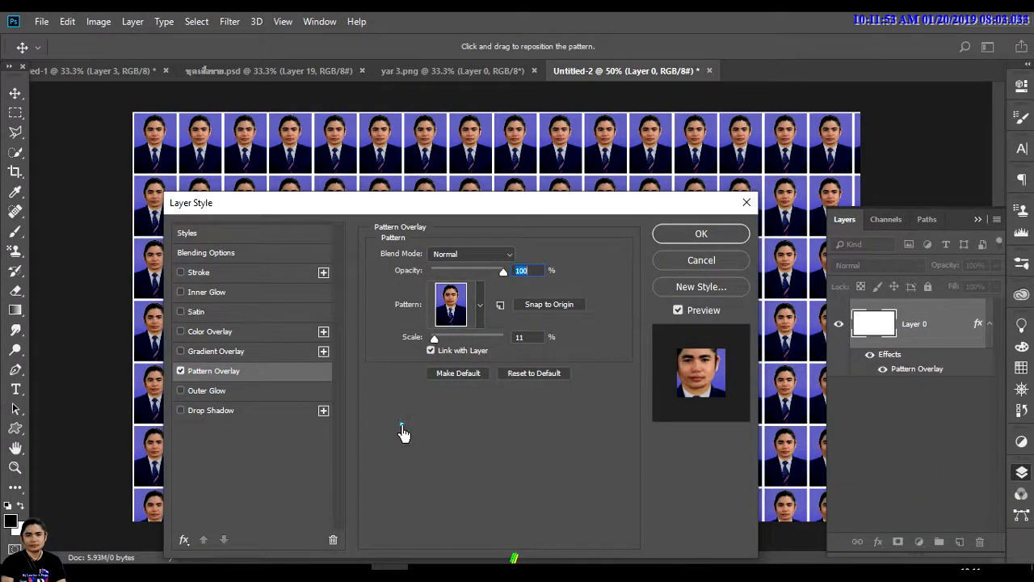
- Enlarge the pattern overlay's scale until about eight full portraits fit across the canvas, and apply the effect
drag(579, 205, 559, 336)
click(978, 220)
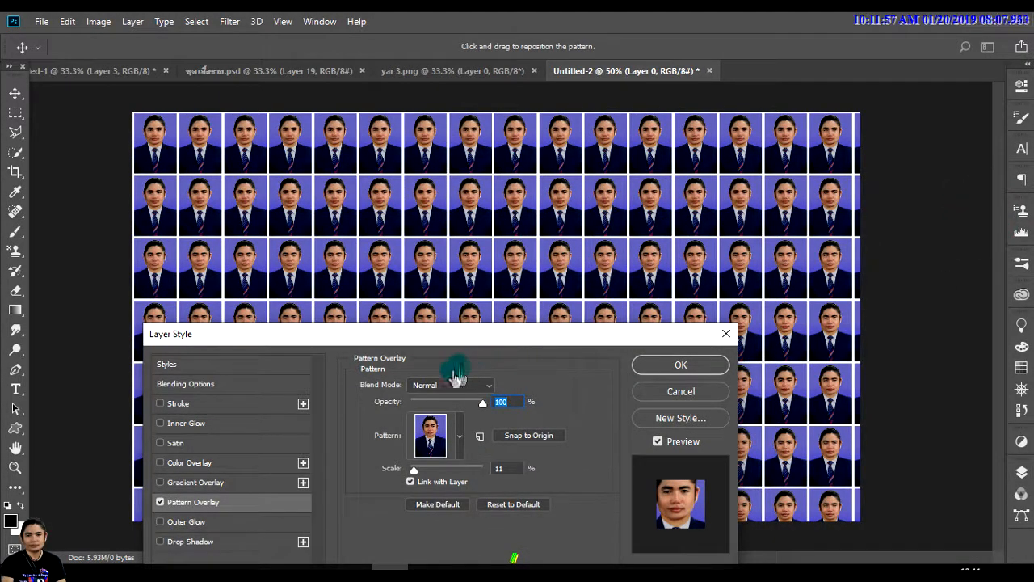
drag(483, 406, 509, 407)
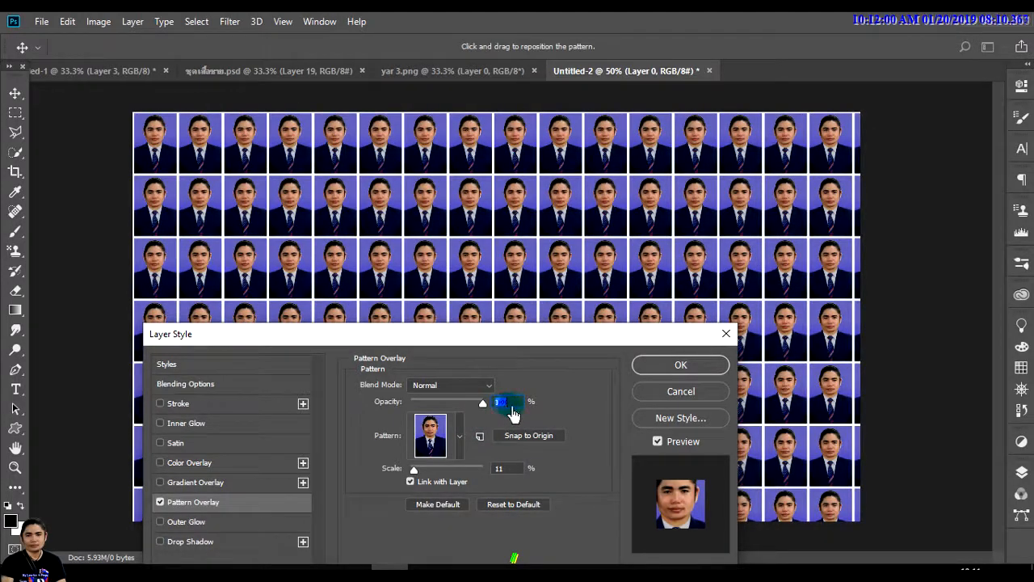
drag(414, 479, 424, 479)
mouse_move(421, 478)
mouse_down()
mouse_move(392, 475)
mouse_move(414, 479)
mouse_up()
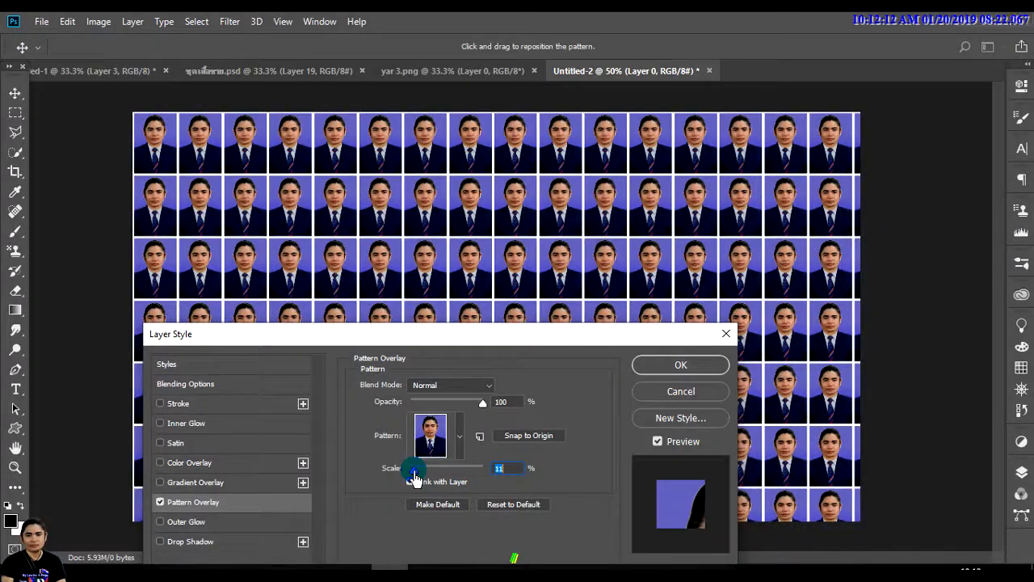
drag(414, 479, 422, 476)
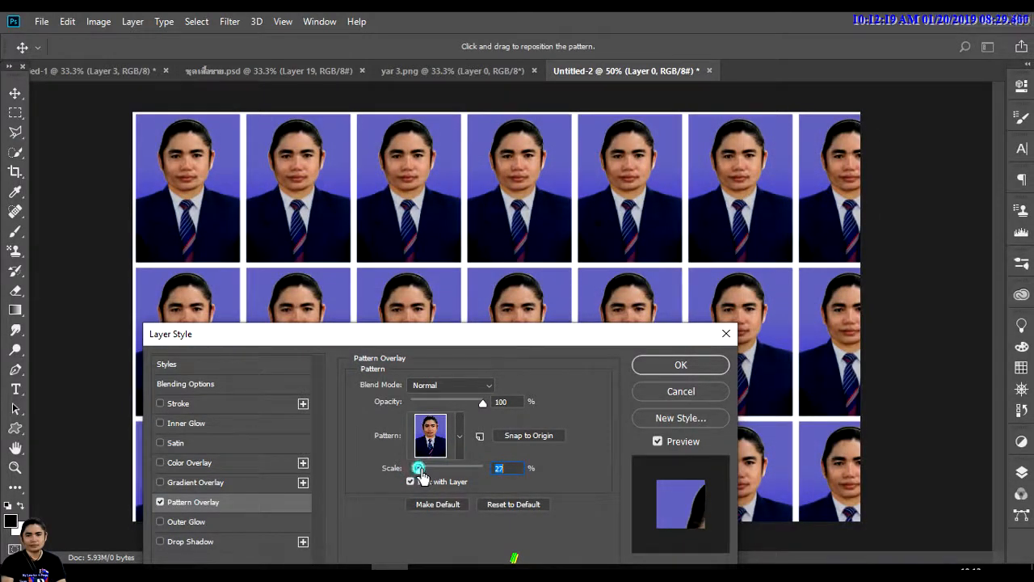
click(682, 368)
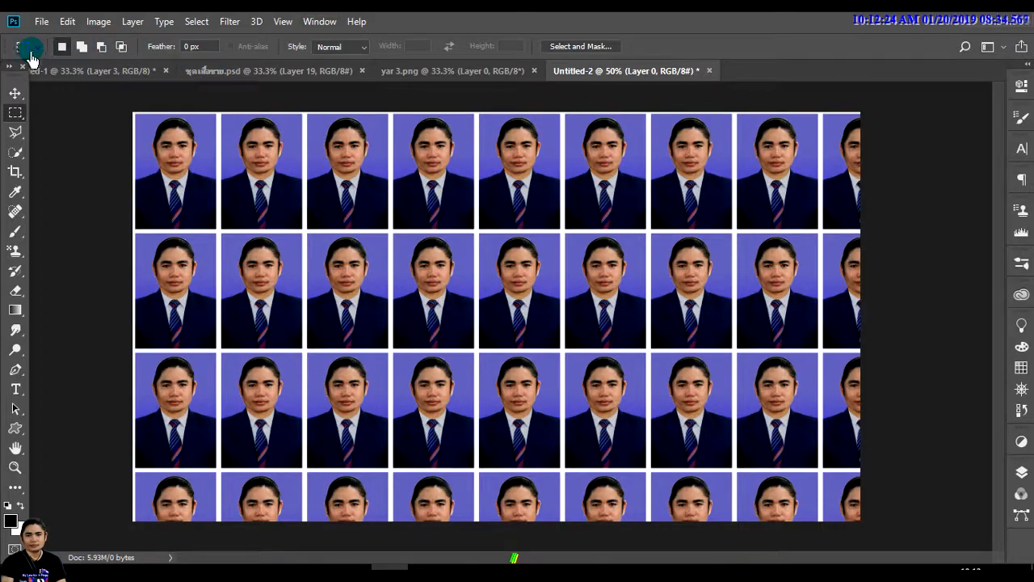
- Crop the tiled sheet to eight columns by three rows, removing the partial portraits along its right and bottom edges
click(15, 170)
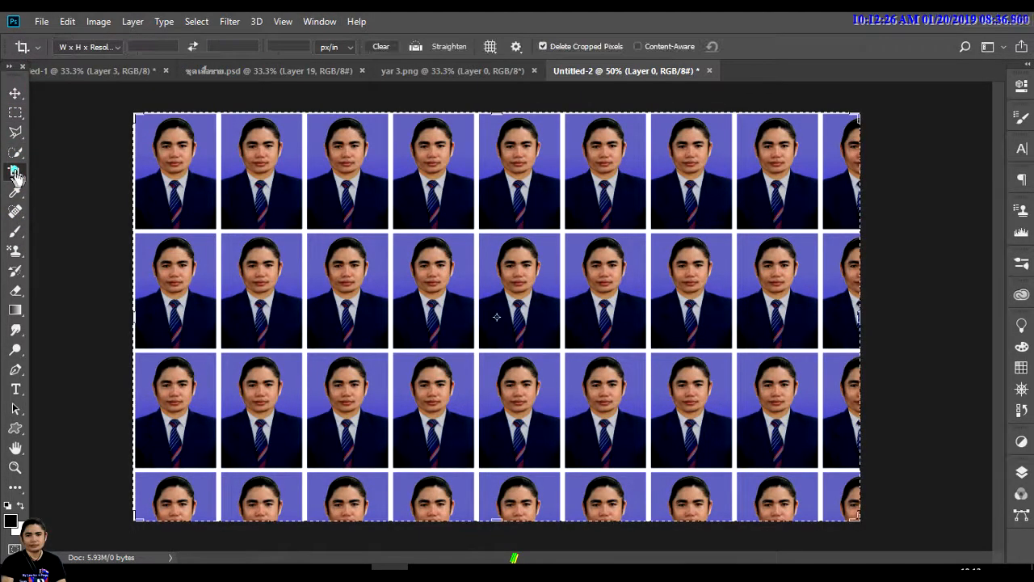
click(85, 48)
click(85, 47)
click(84, 46)
click(109, 74)
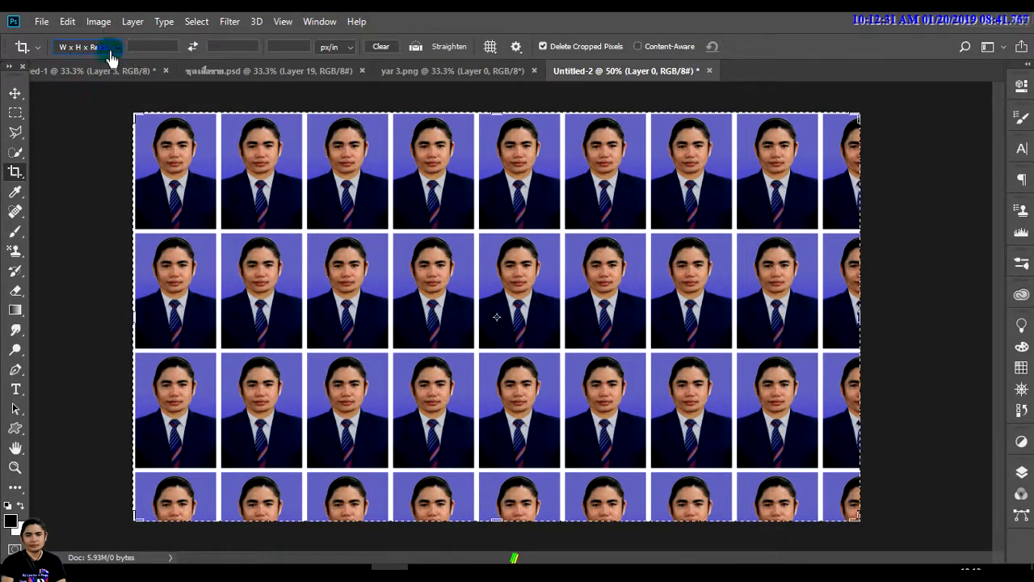
drag(500, 527, 505, 501)
drag(861, 331, 842, 336)
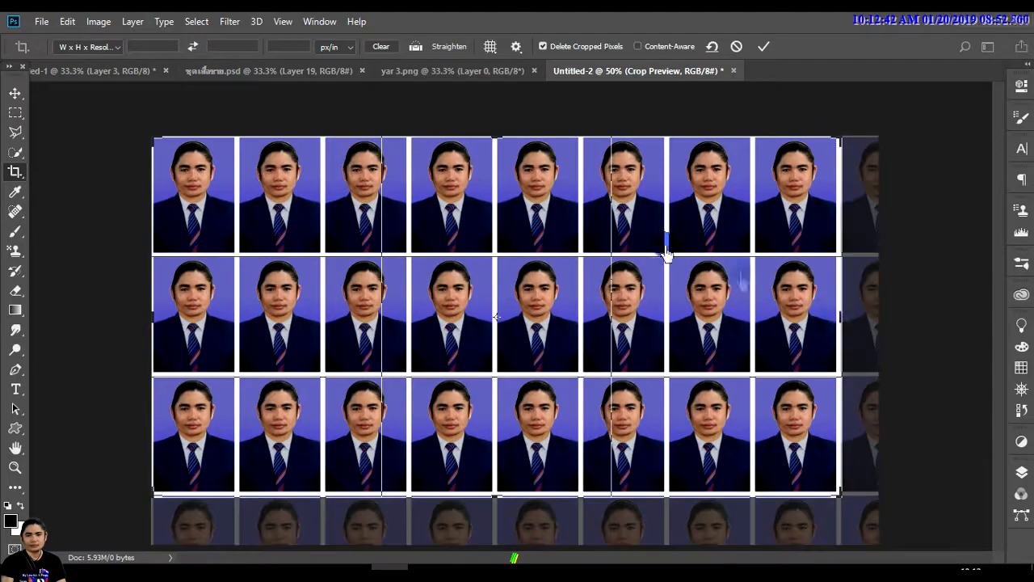
click(766, 46)
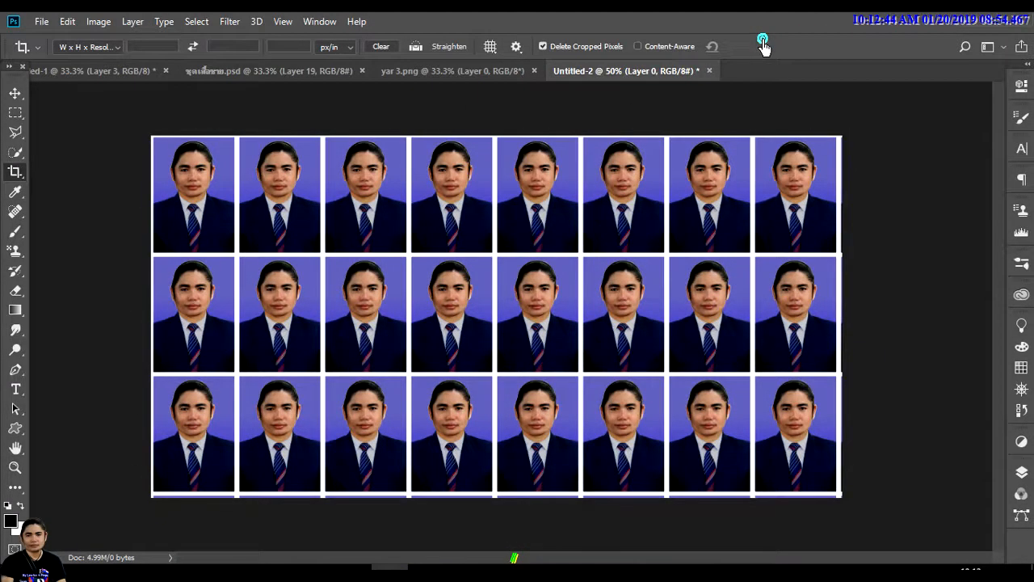
click(15, 451)
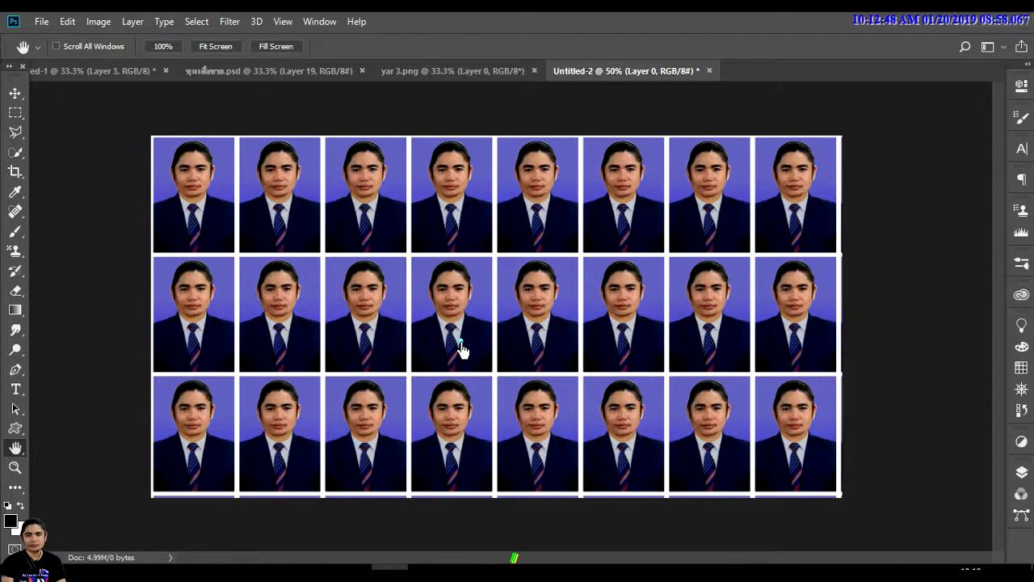
- Save the cropped photo sheet to the desktop as a JPEG named Untitled-2 at quality 12 (Maximum)
click(42, 22)
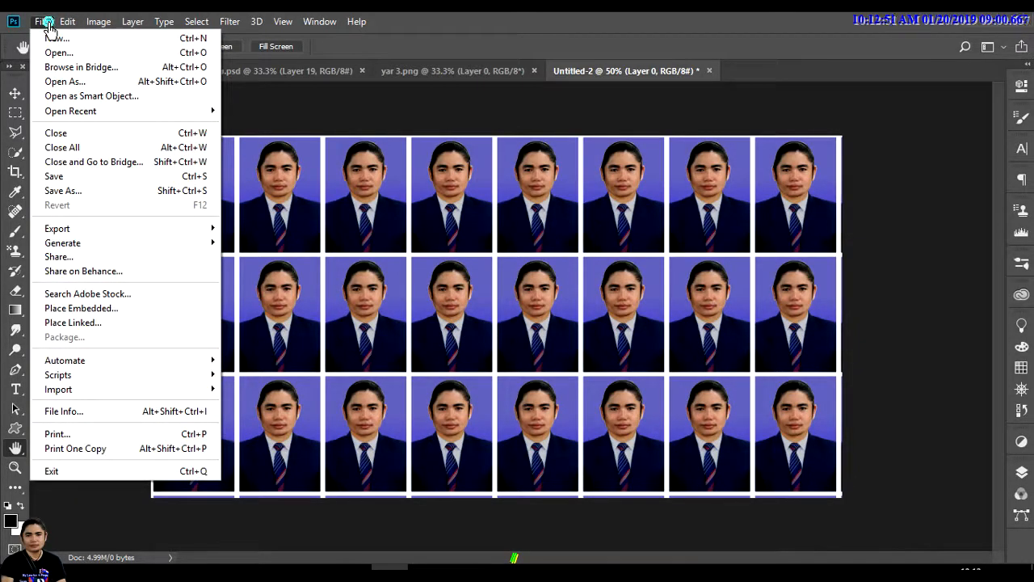
click(74, 193)
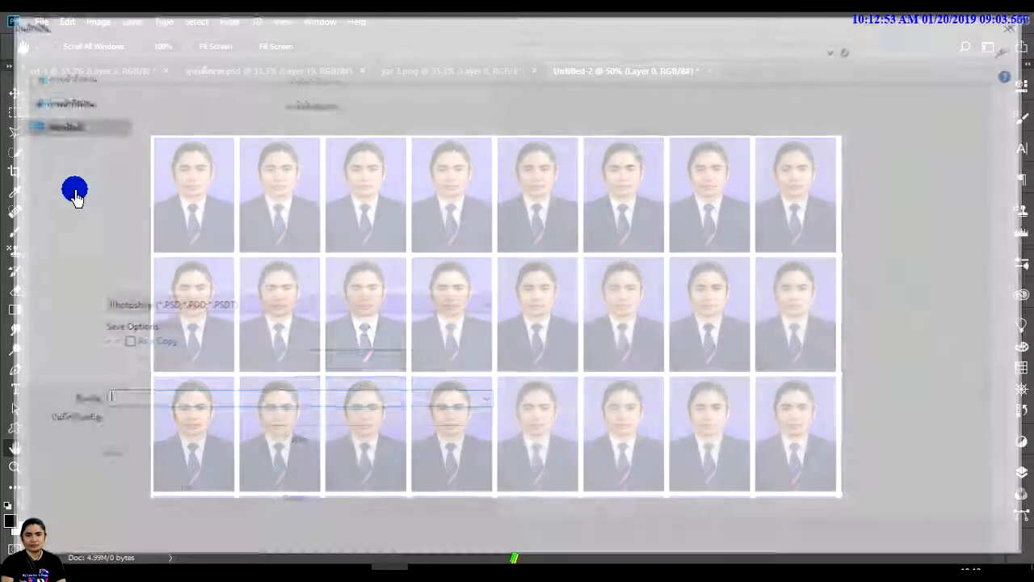
click(164, 419)
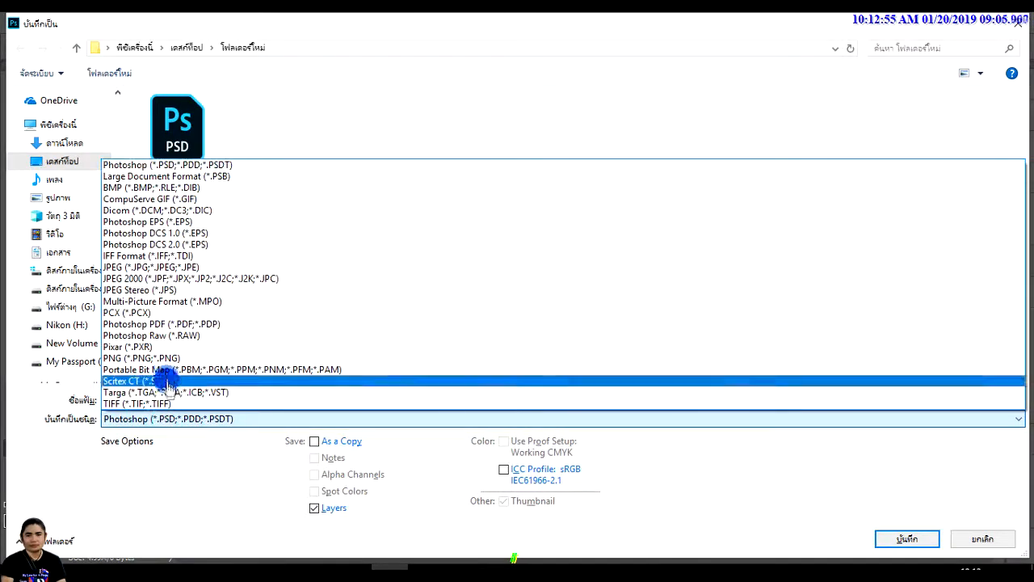
click(166, 266)
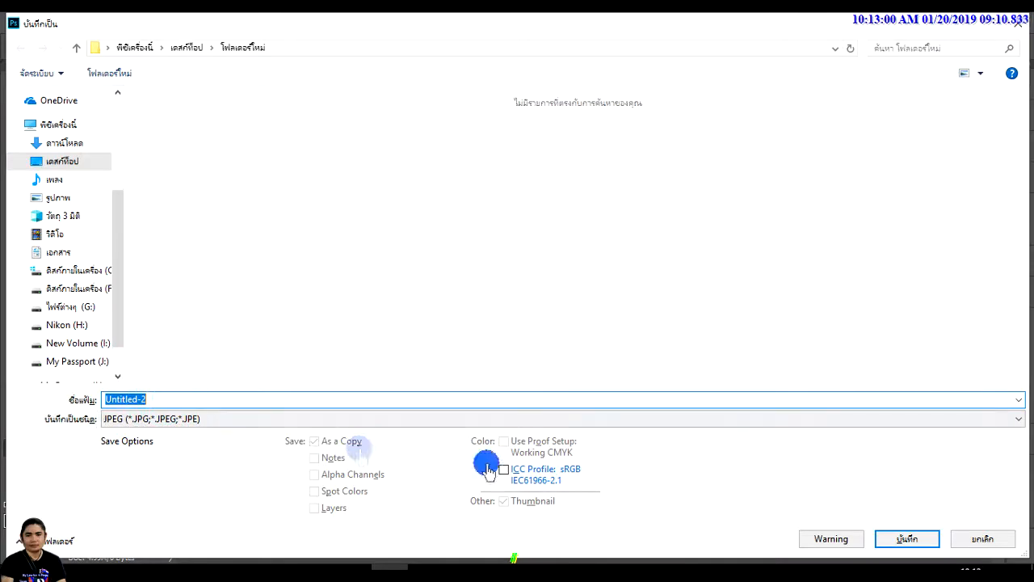
click(50, 159)
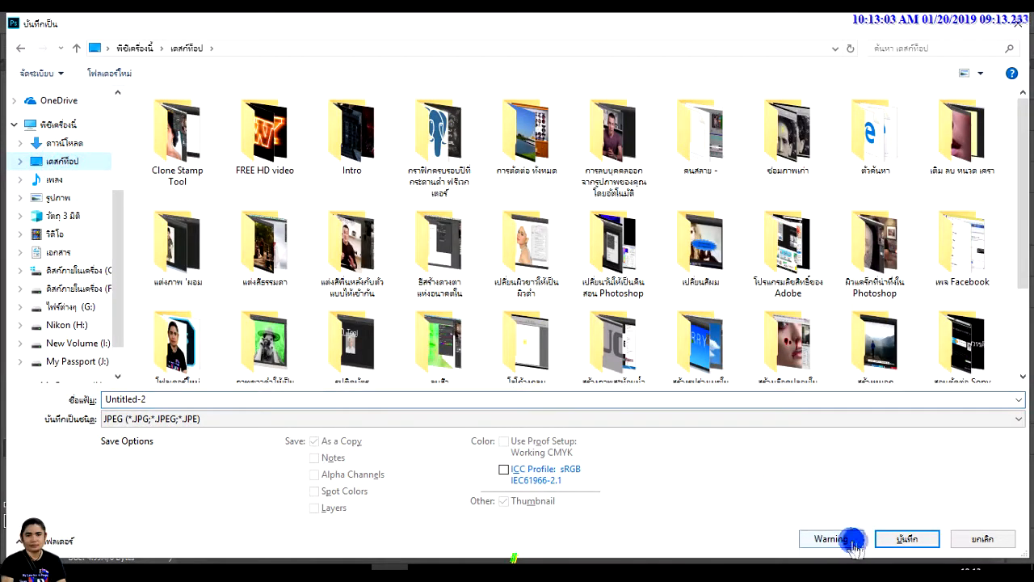
click(903, 539)
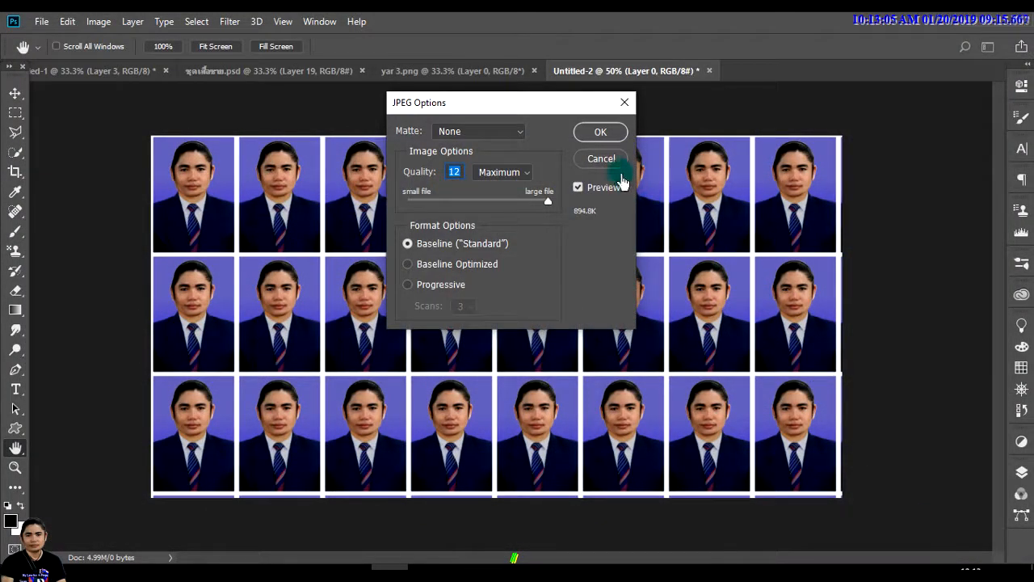
click(602, 136)
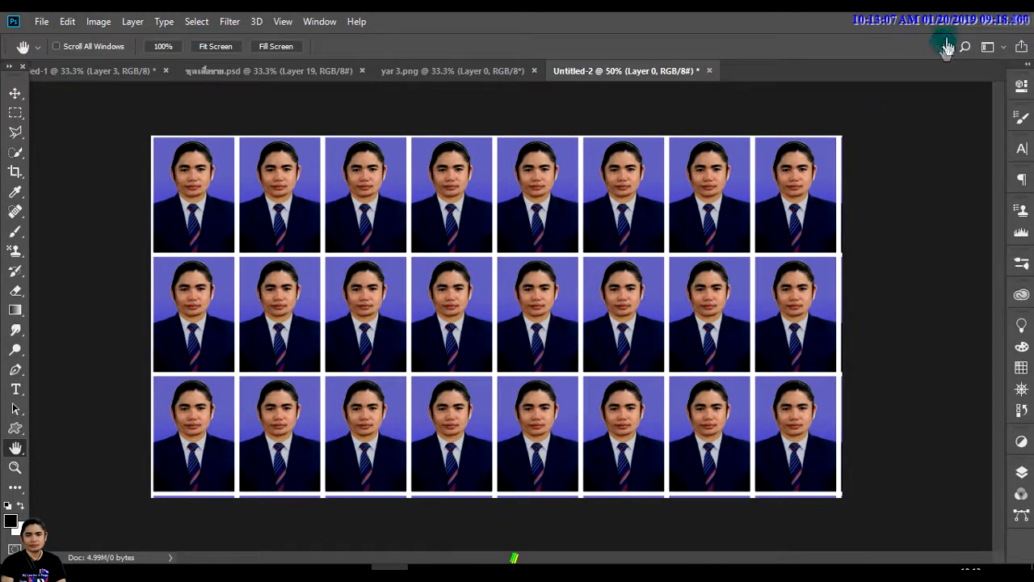
- Copy the white-bordered portrait from its own document onto the tiled photo sheet as a new layer
click(450, 72)
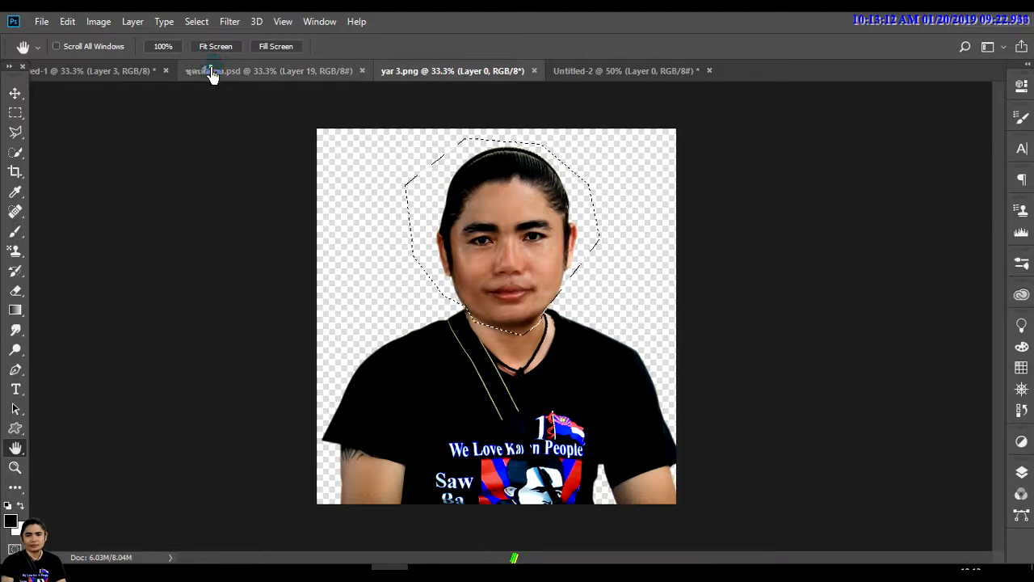
click(213, 70)
click(97, 77)
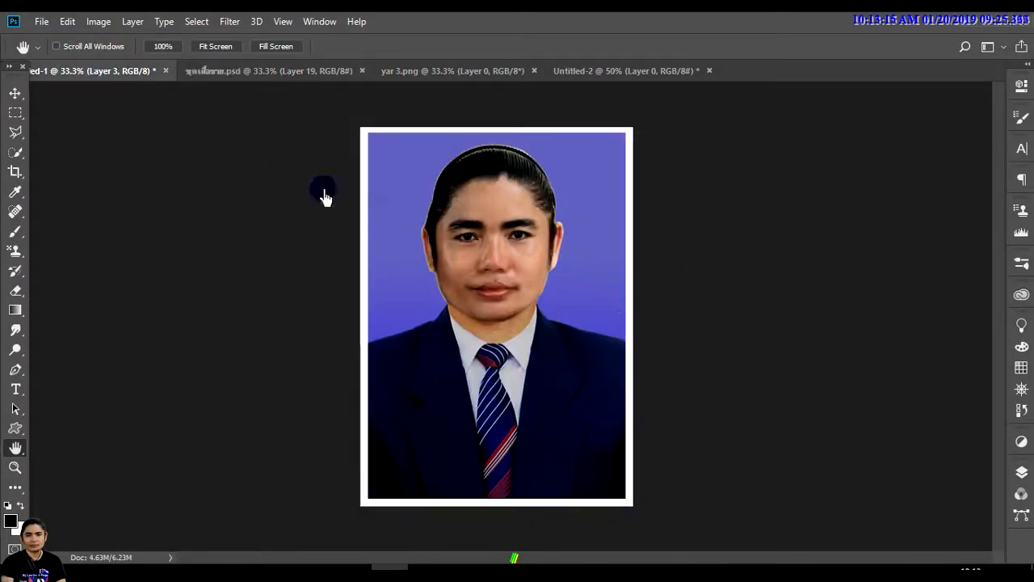
click(15, 94)
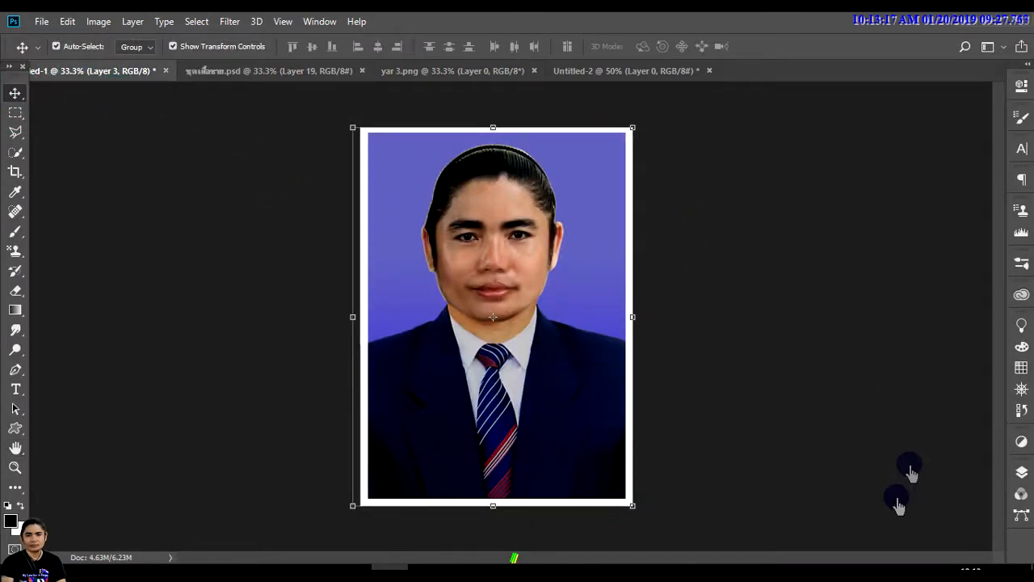
drag(464, 249, 589, 123)
drag(331, 271, 443, 413)
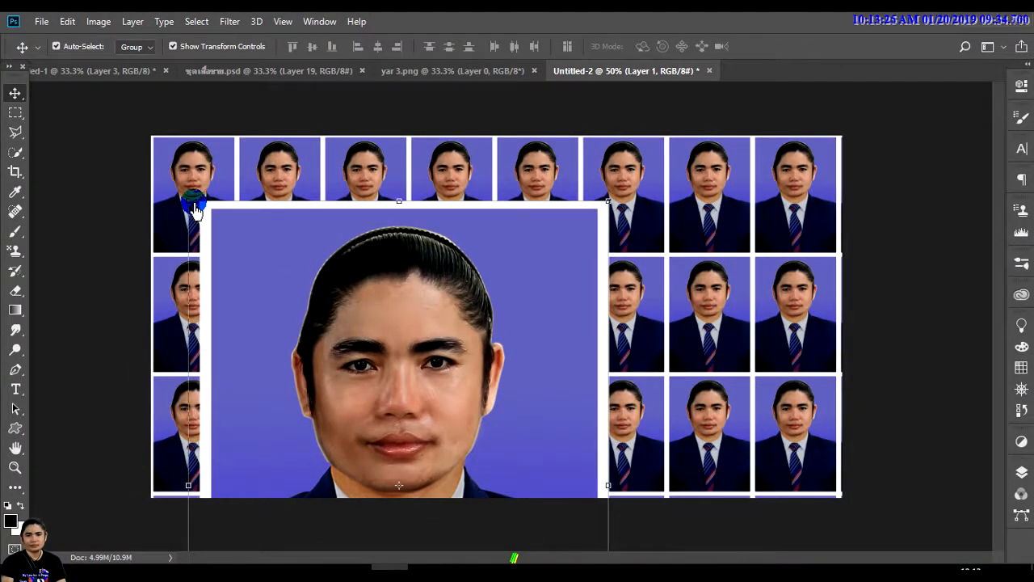
- Scale the large portrait to about 42%, fit it over the upper-left two-by-two block of photos, and hide the transform controls
drag(195, 208, 295, 334)
drag(403, 384, 267, 144)
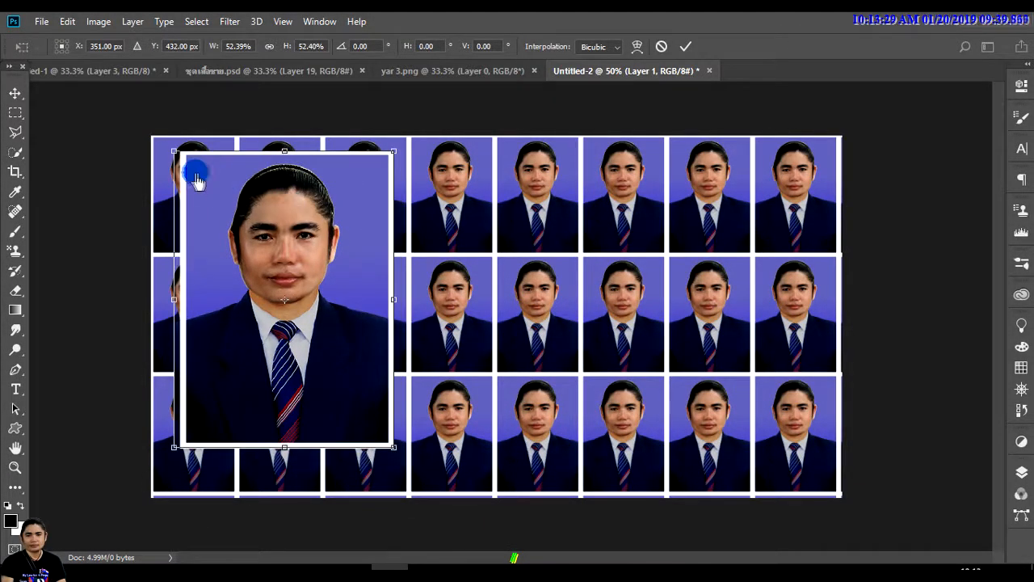
drag(177, 161, 206, 220)
drag(304, 266, 243, 202)
drag(296, 344, 316, 361)
drag(277, 250, 285, 263)
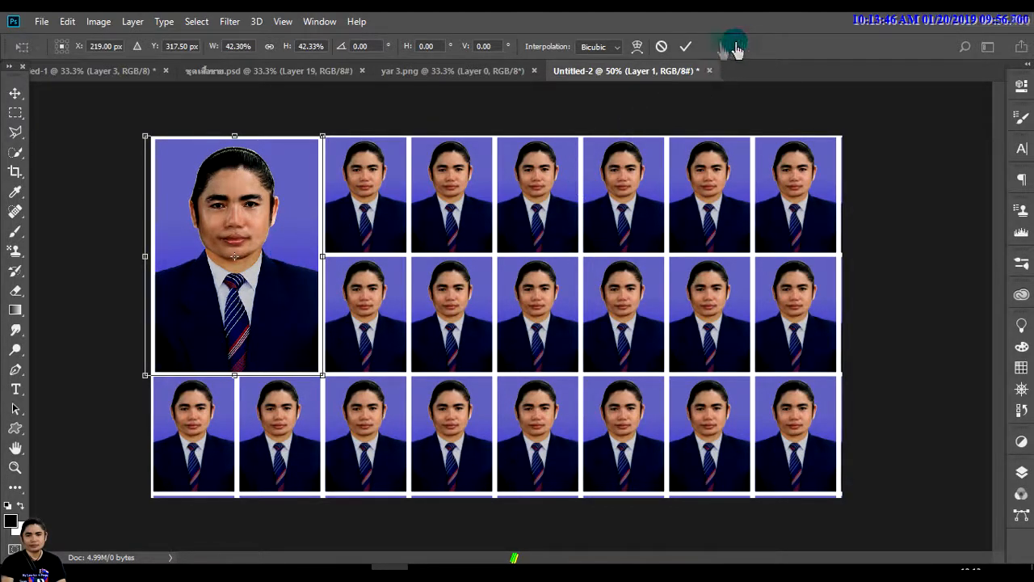
click(681, 47)
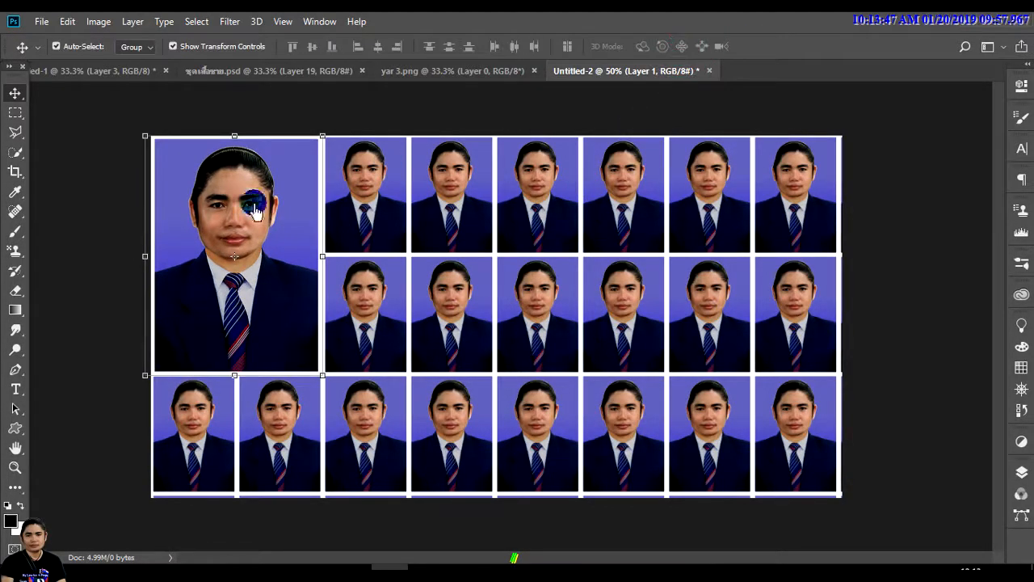
click(173, 47)
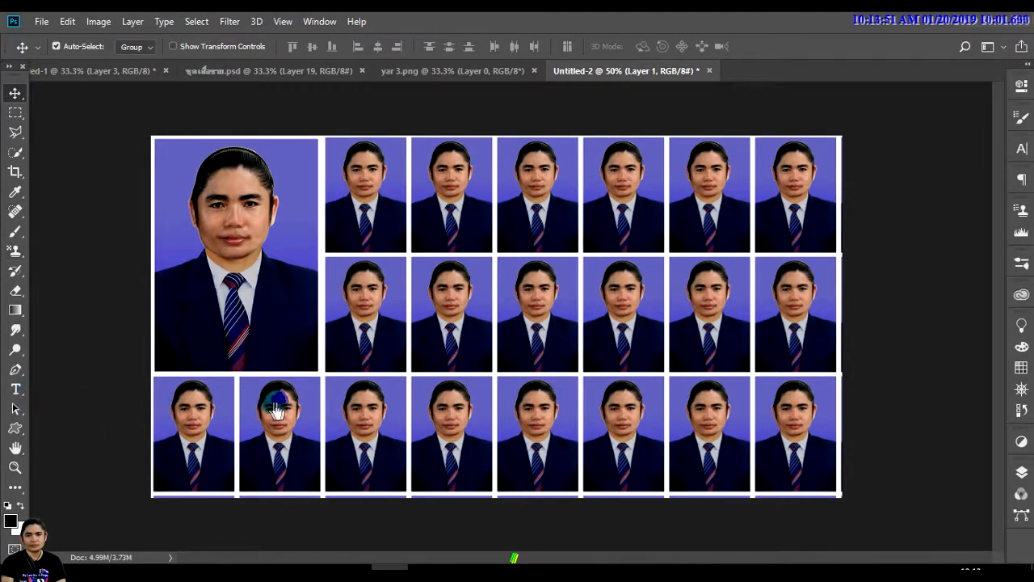
- Save the sheet with the large portrait to the desktop as a JPEG named Untitled-3, accepting the JPEG options
click(40, 26)
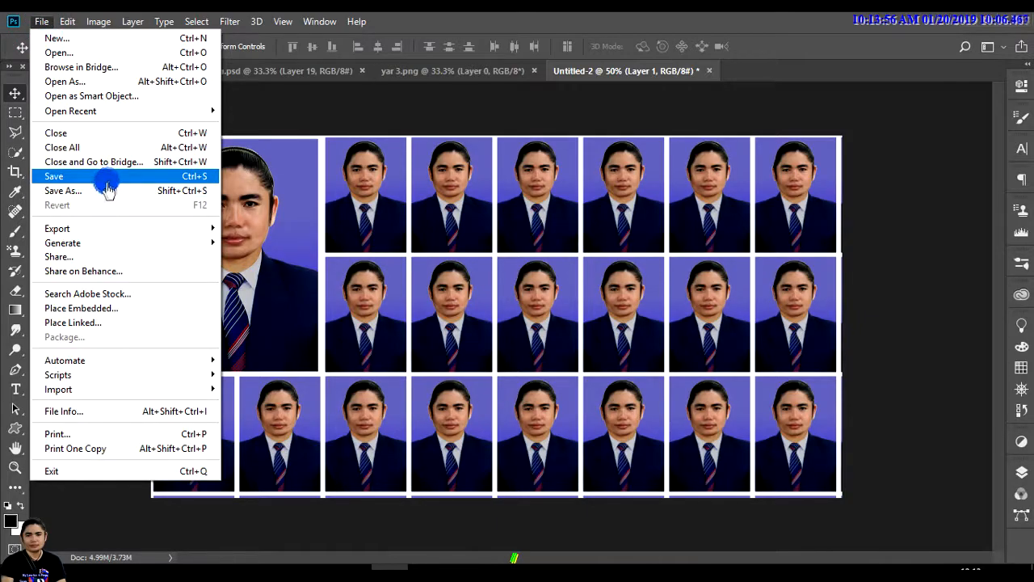
click(64, 191)
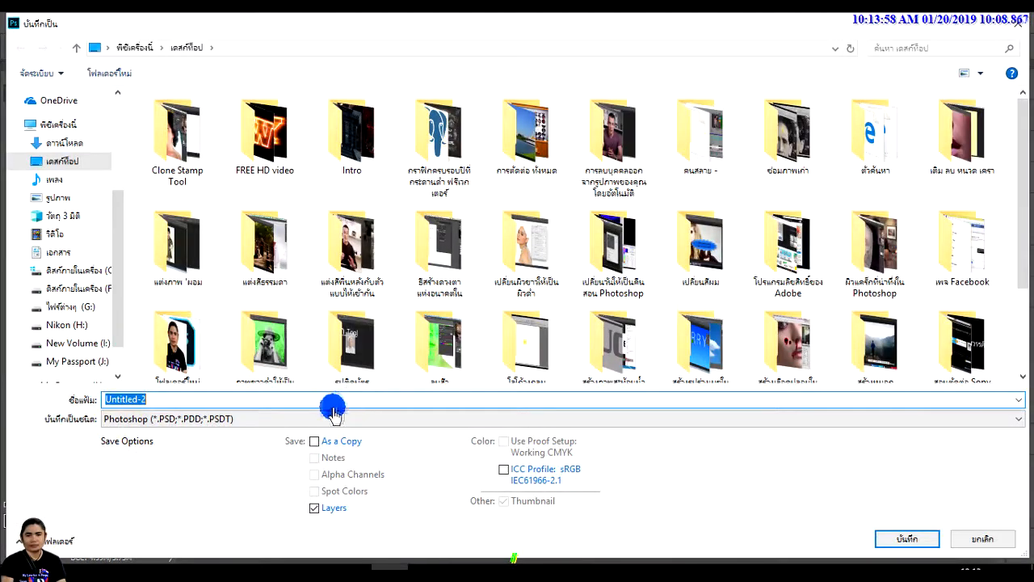
click(398, 427)
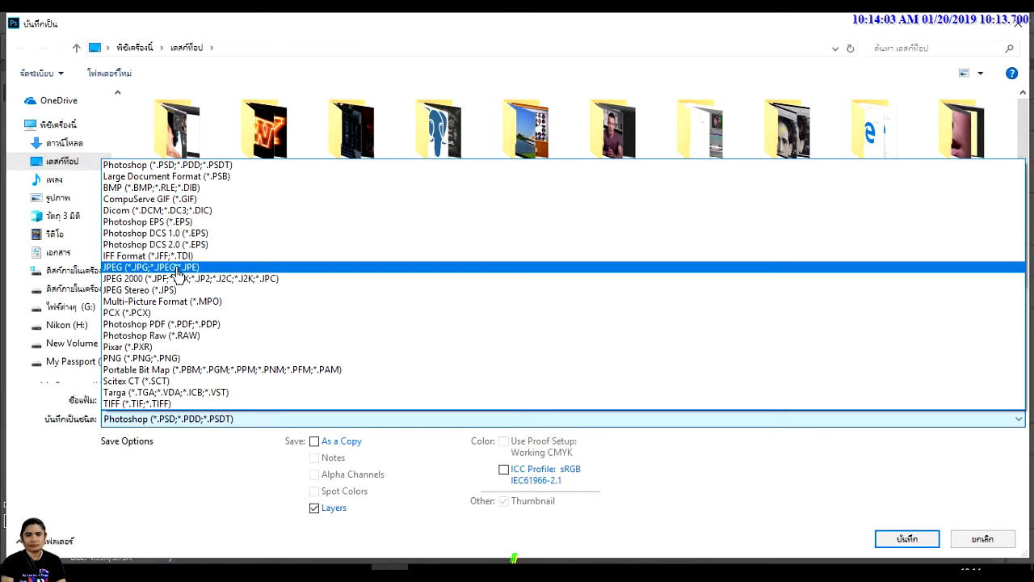
click(173, 267)
click(151, 400)
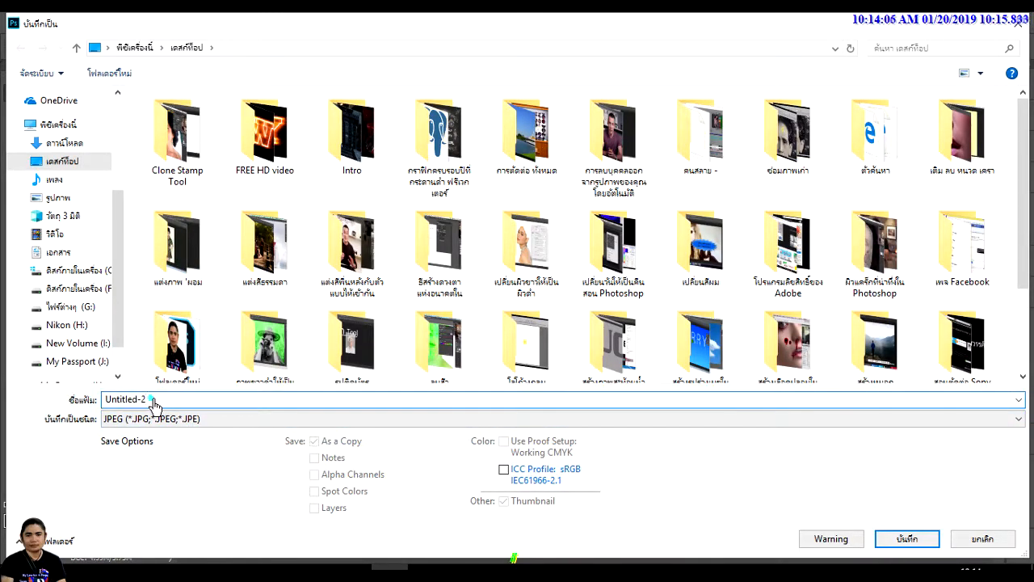
text(3)
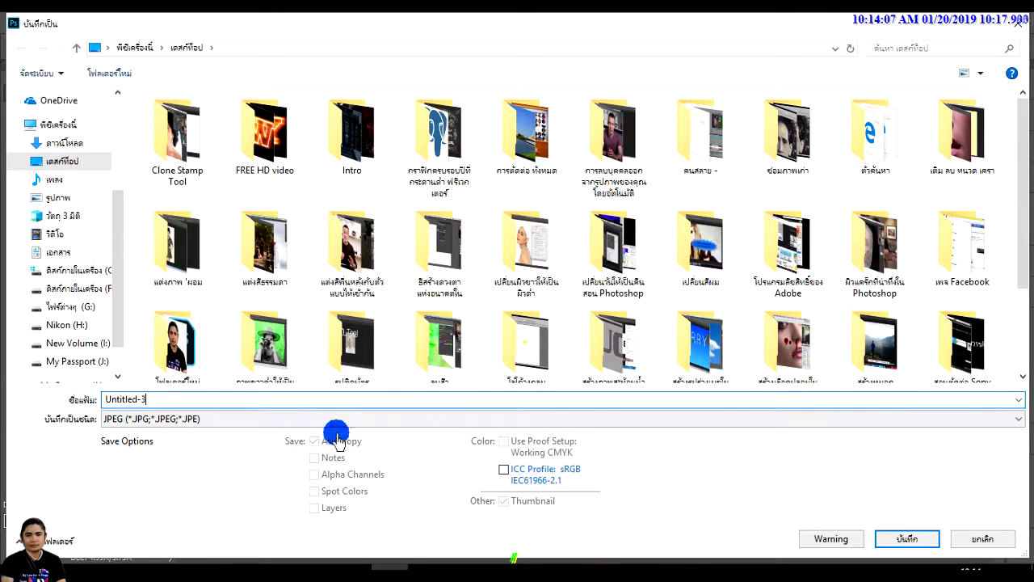
click(901, 539)
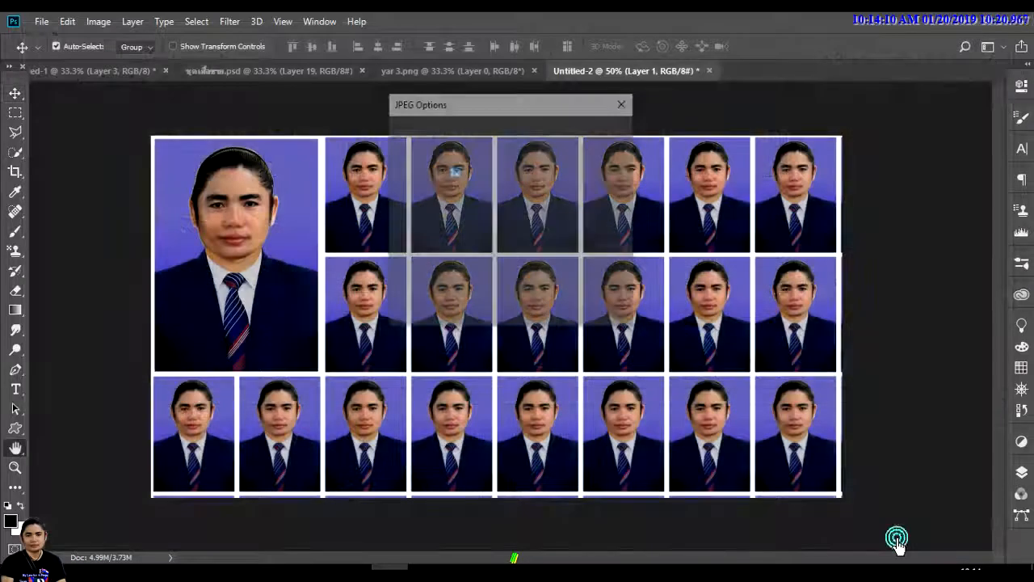
click(598, 133)
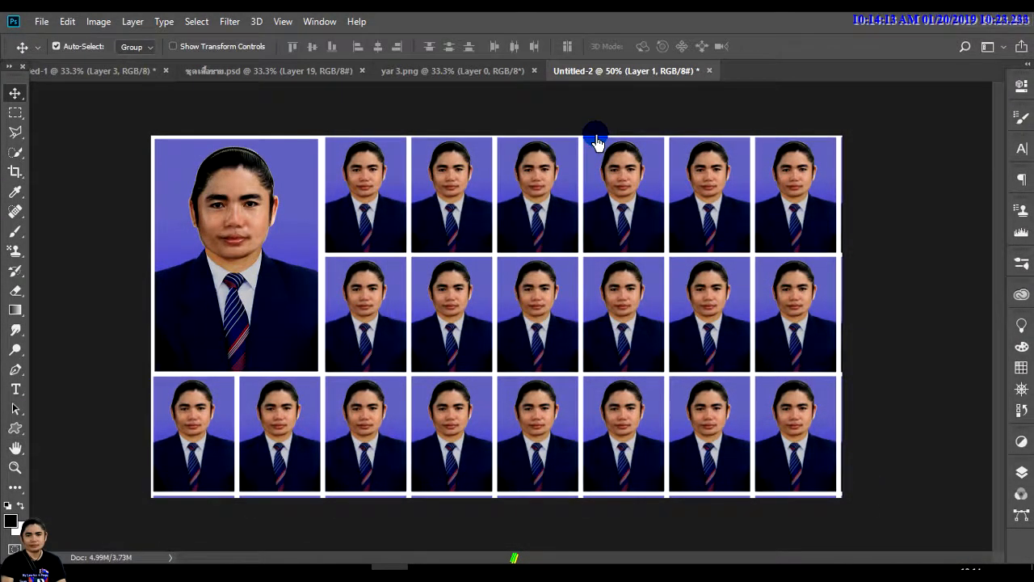
click(1023, 474)
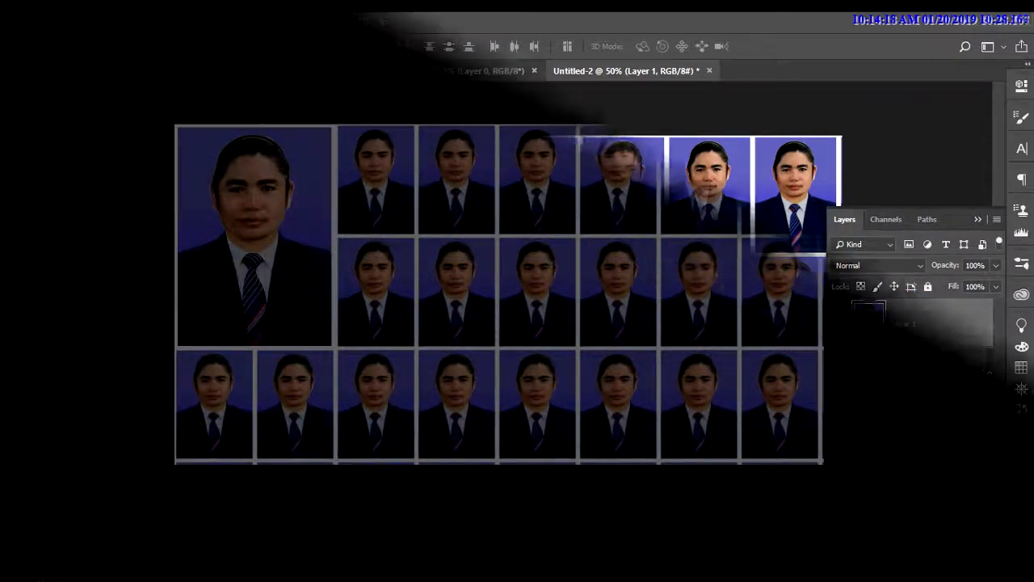